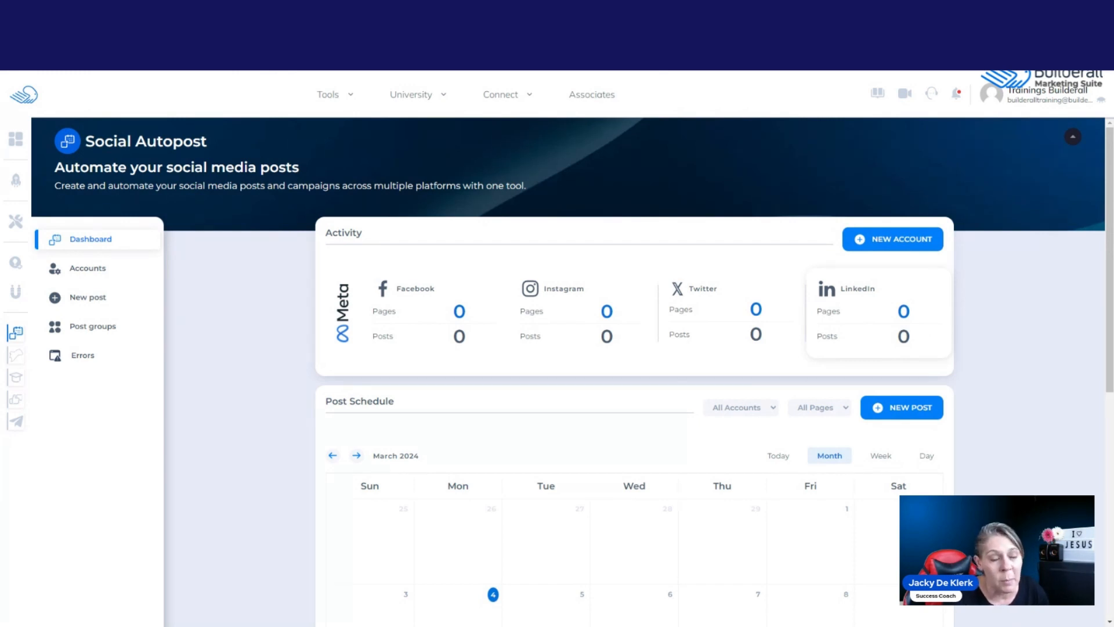
# Connect a new LinkedIn account to Social Autopost by signing in with LinkedIn.
pyautogui.click(879, 243)
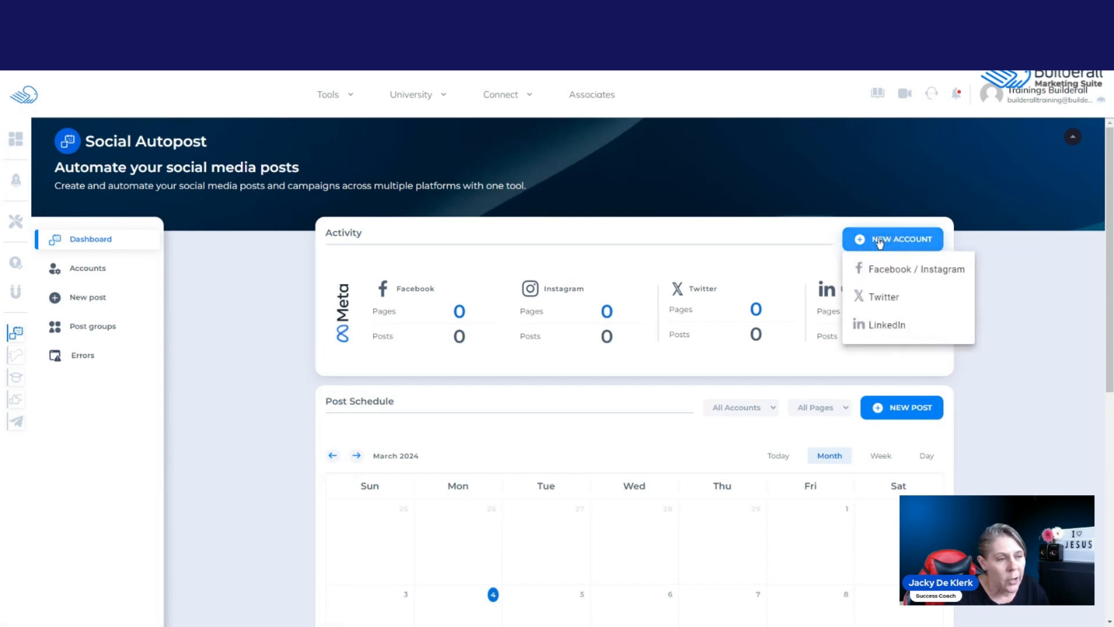
pyautogui.click(888, 328)
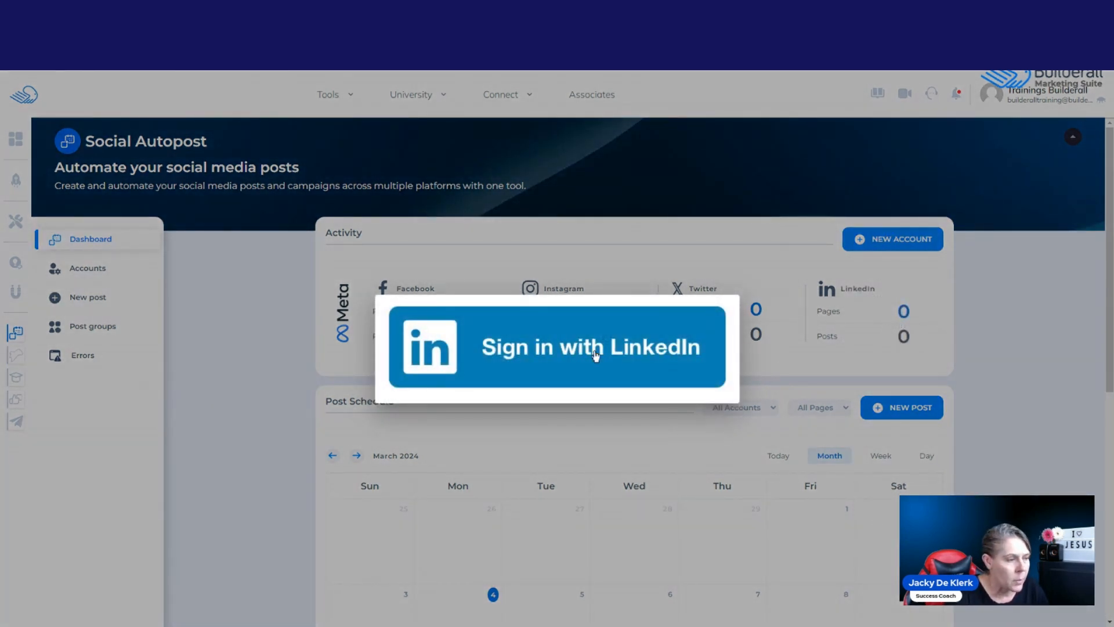
pyautogui.click(525, 350)
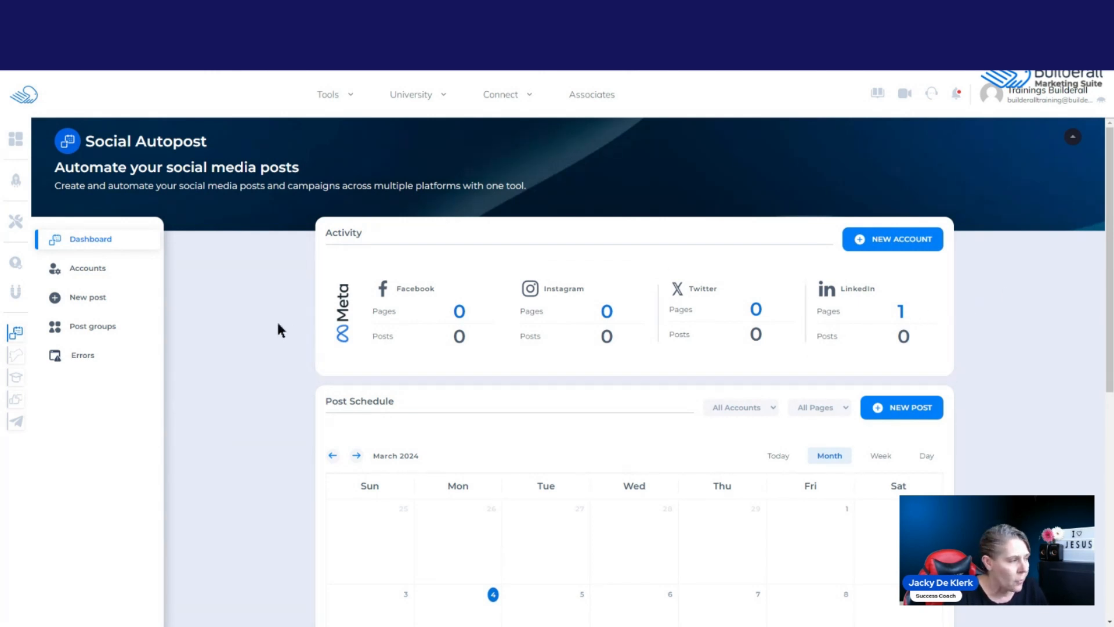
# Change the linked LinkedIn account's calendar marker colour to pink and view the account's available options.
pyautogui.click(96, 271)
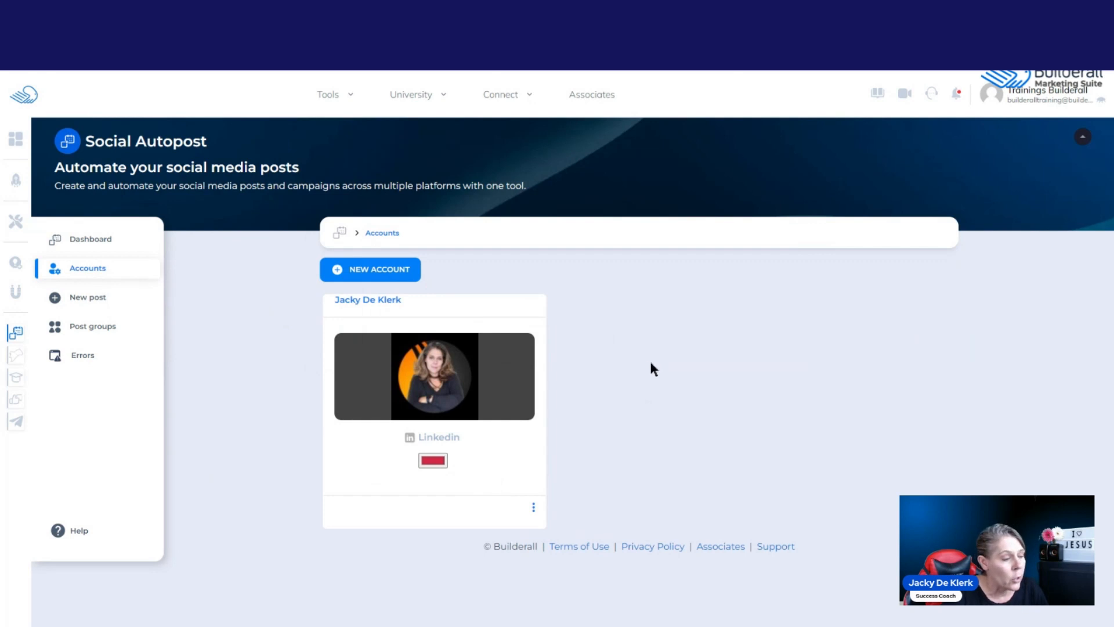
pyautogui.moveTo(437, 465)
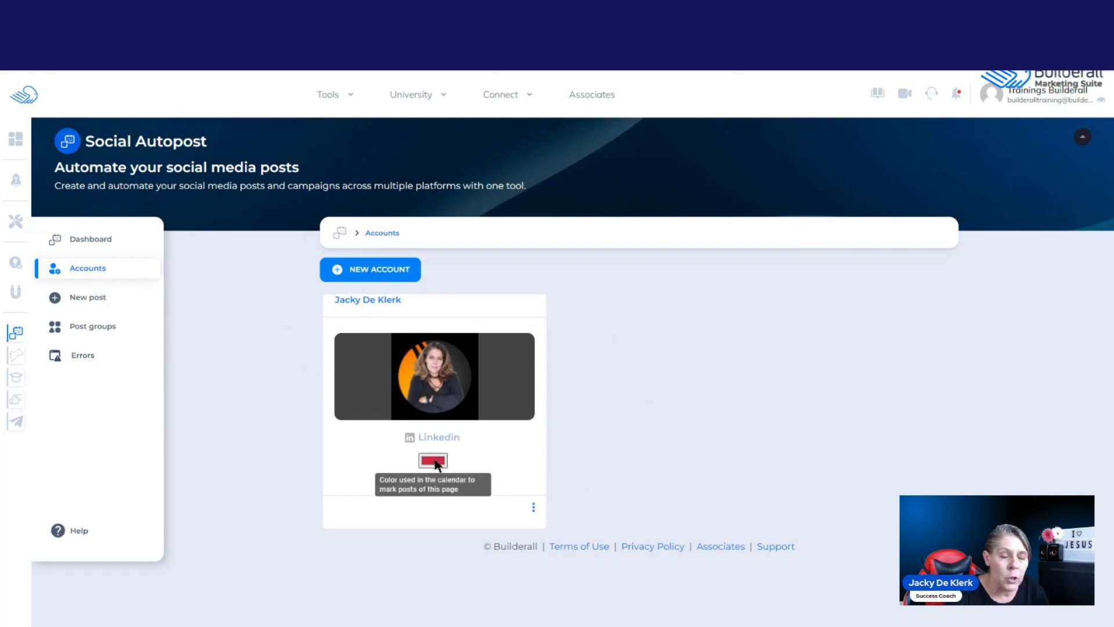
pyautogui.click(435, 459)
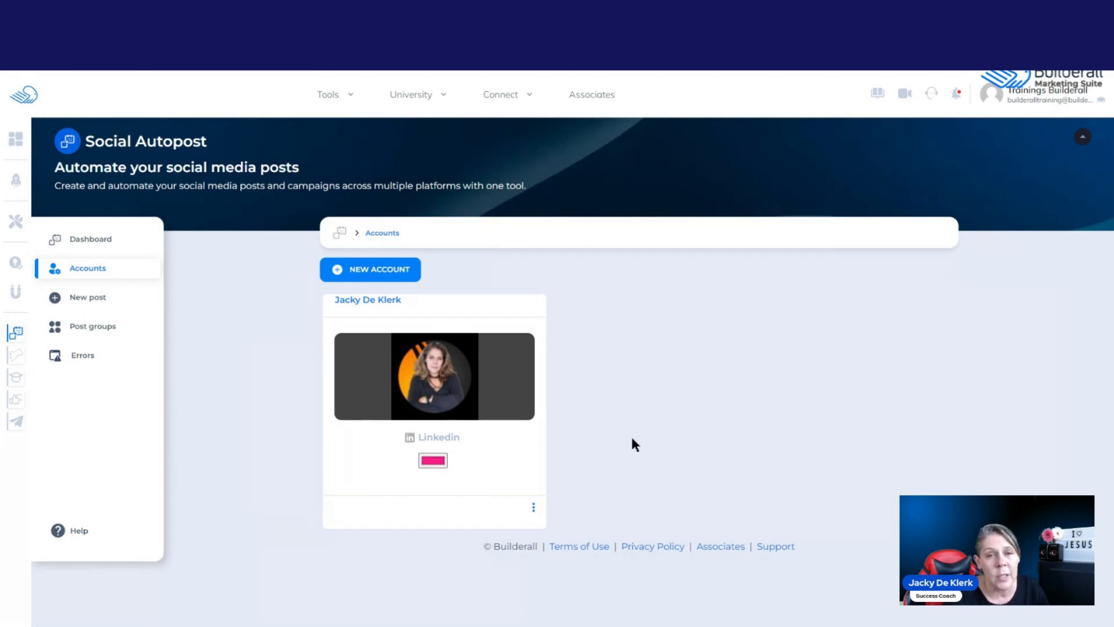
pyautogui.click(533, 508)
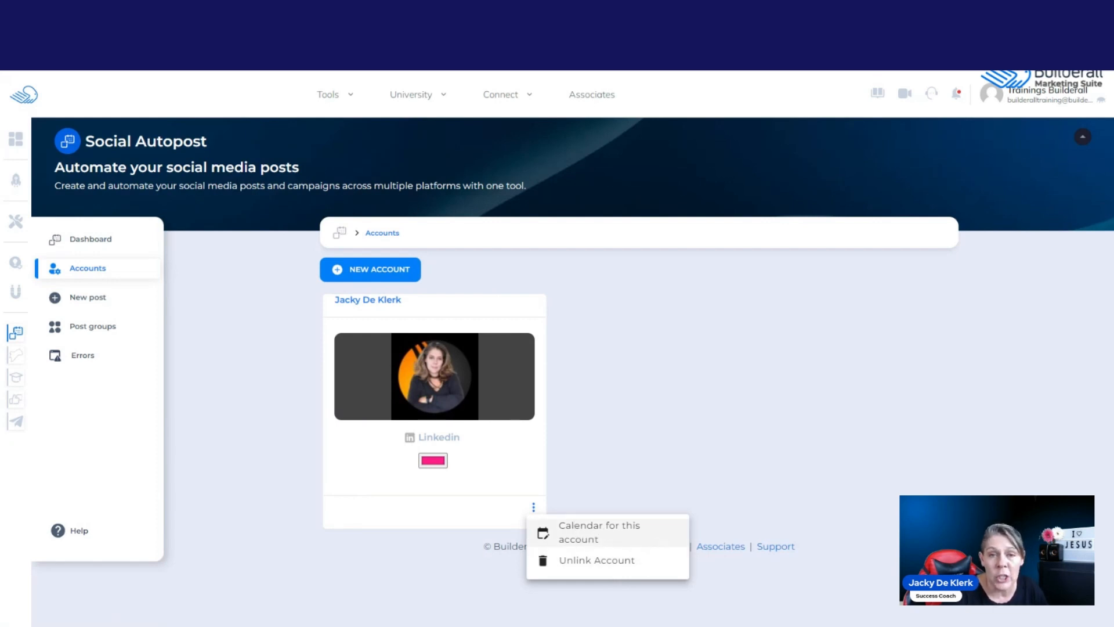
pyautogui.click(597, 509)
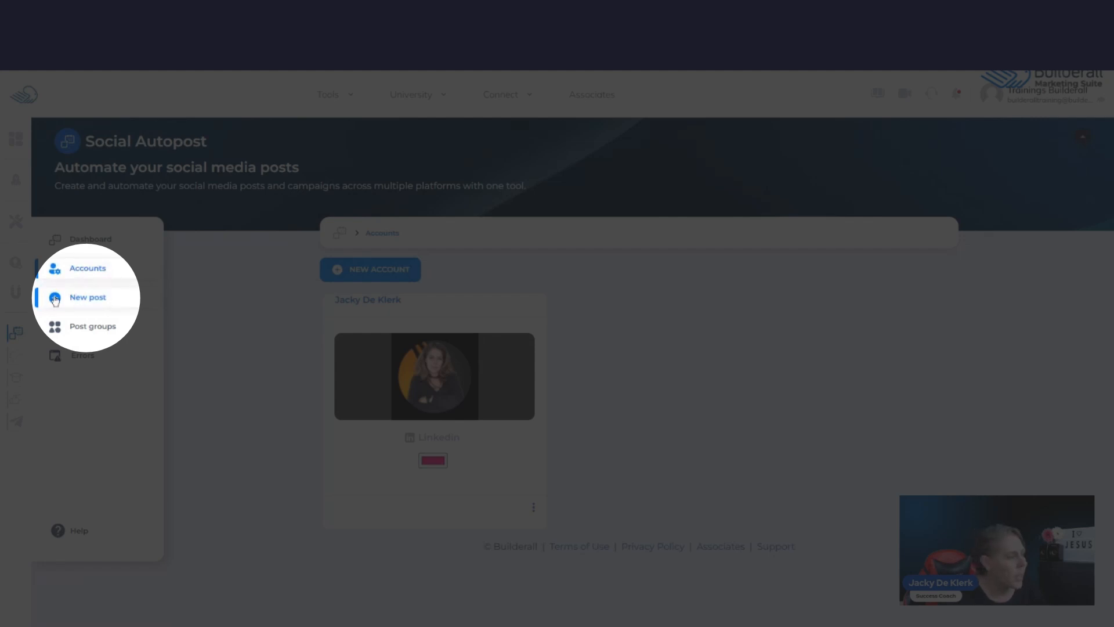
# Start a new post from the dashboard's post schedule for the connected LinkedIn account.
pyautogui.click(96, 243)
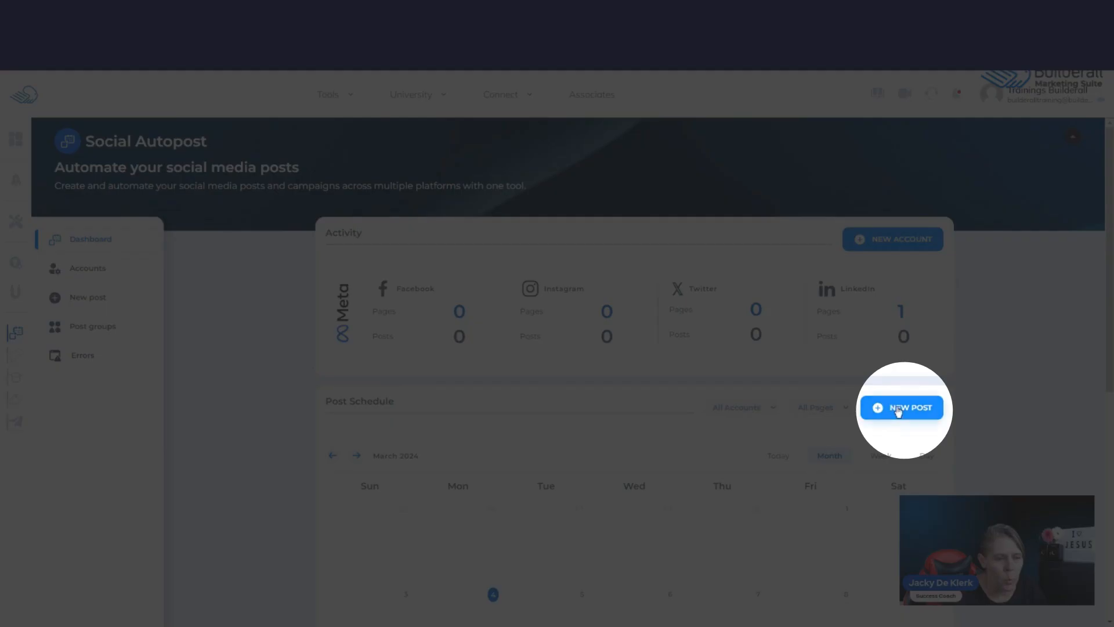
pyautogui.click(899, 411)
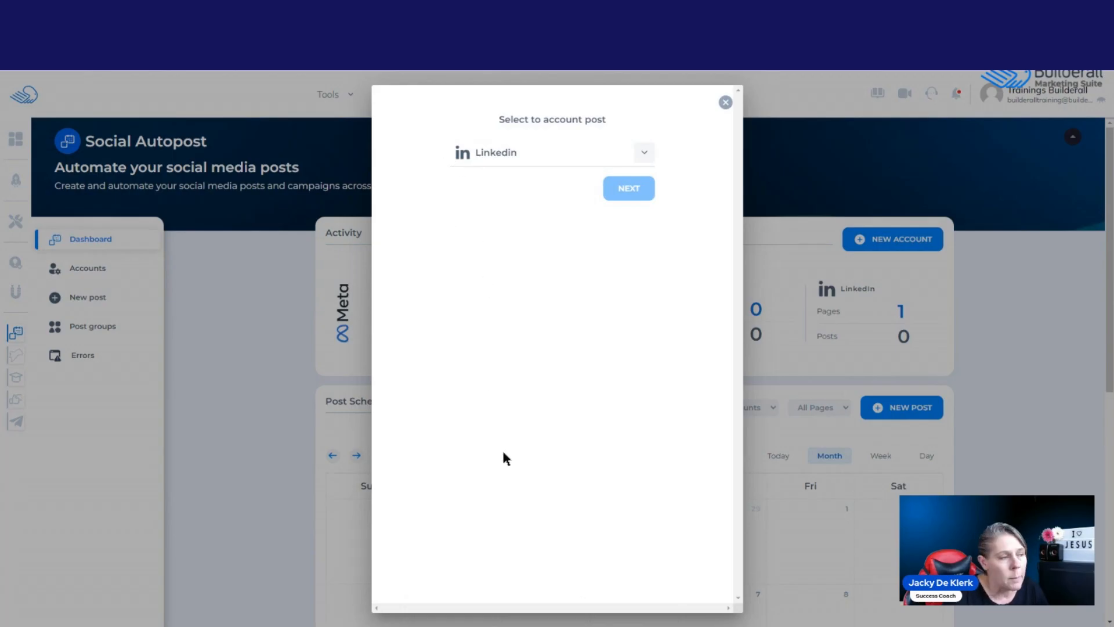
pyautogui.click(643, 153)
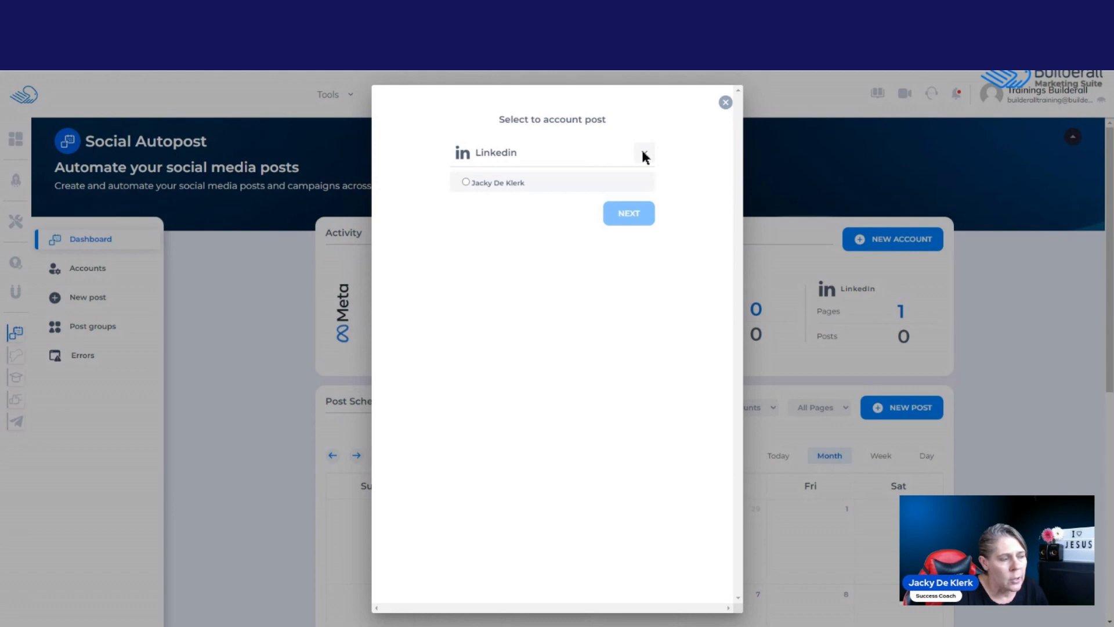
pyautogui.click(492, 183)
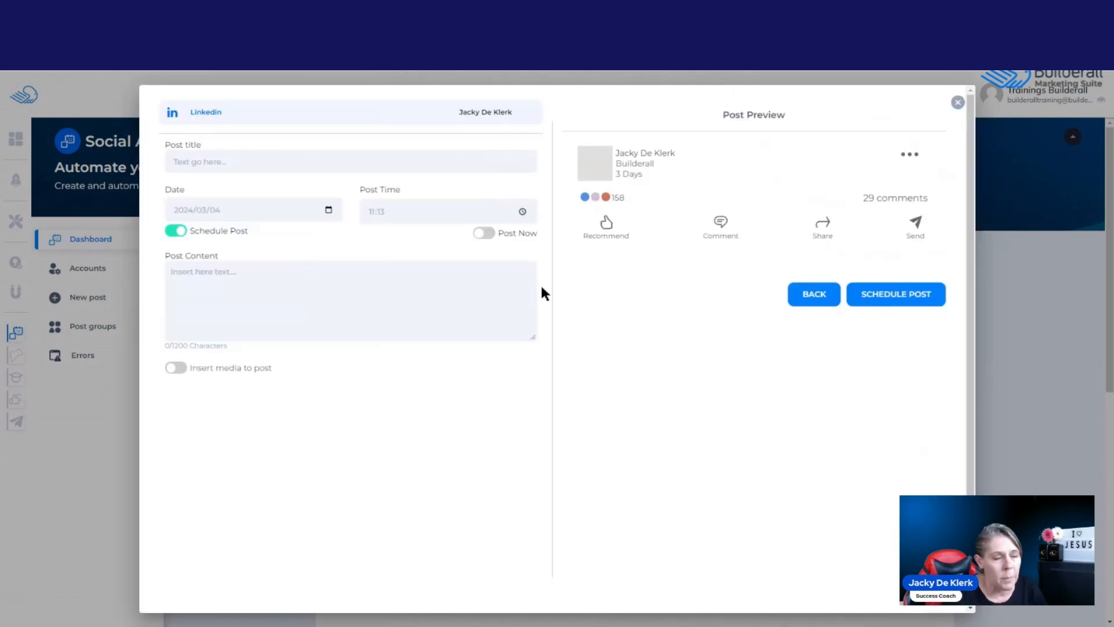
# Title the LinkedIn post "Social Post Tool".
pyautogui.click(254, 162)
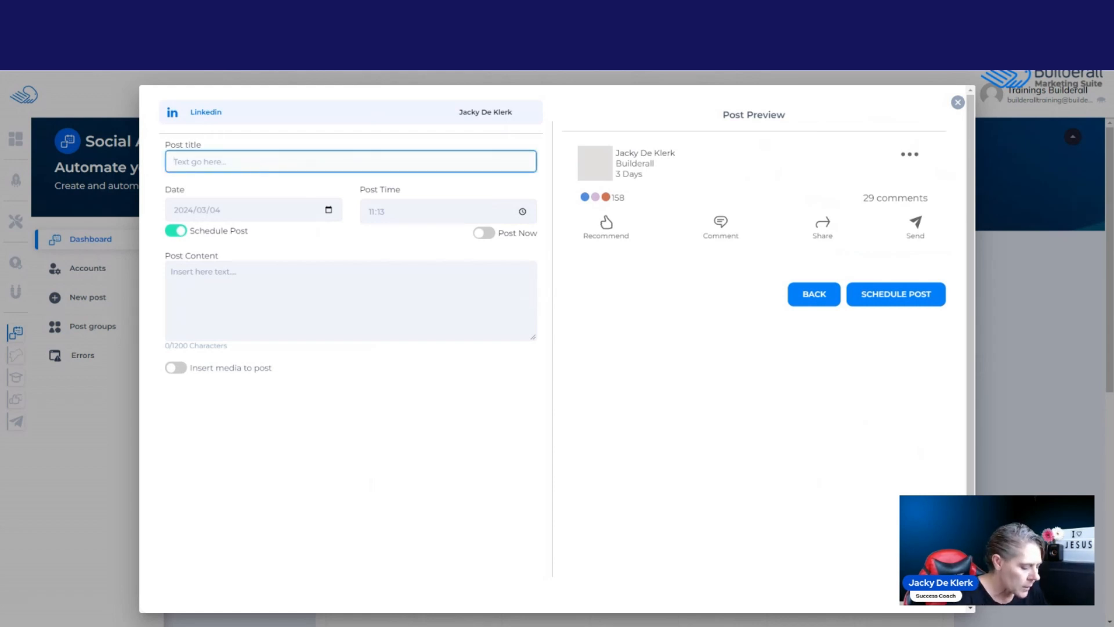
pyautogui.write('L')
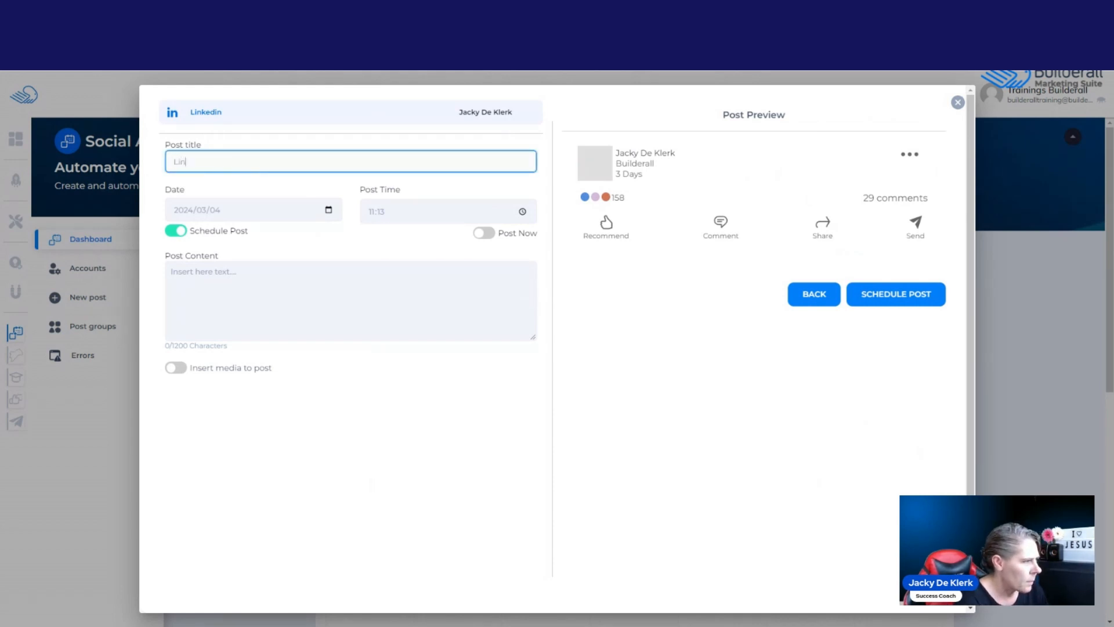
pyautogui.press('BackSpace')
pyautogui.write('Social Post Tool')
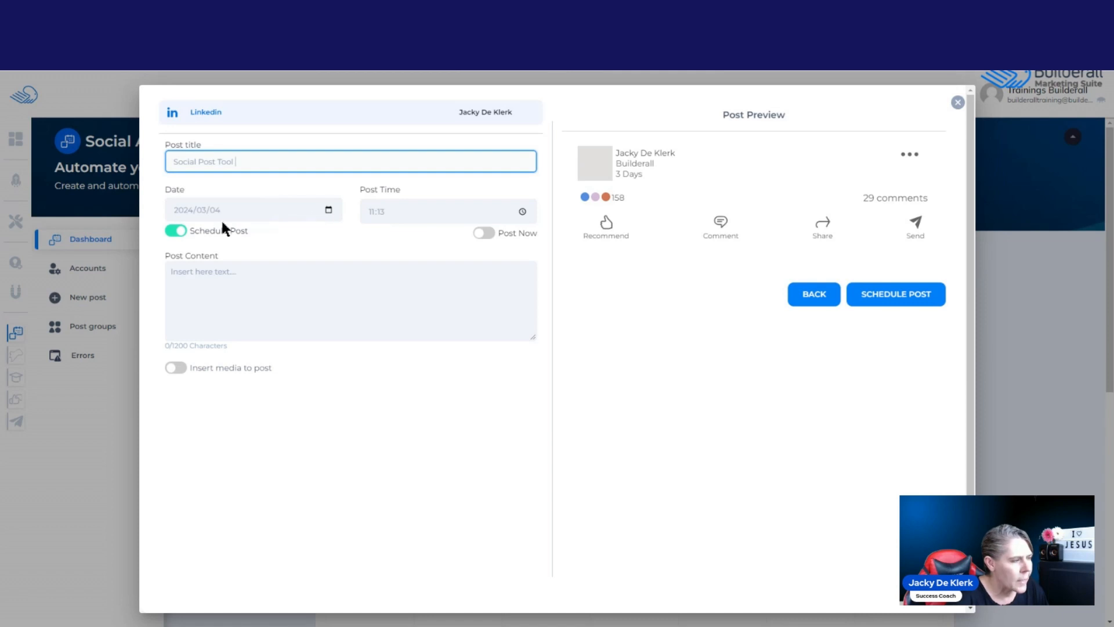
pyautogui.click(181, 239)
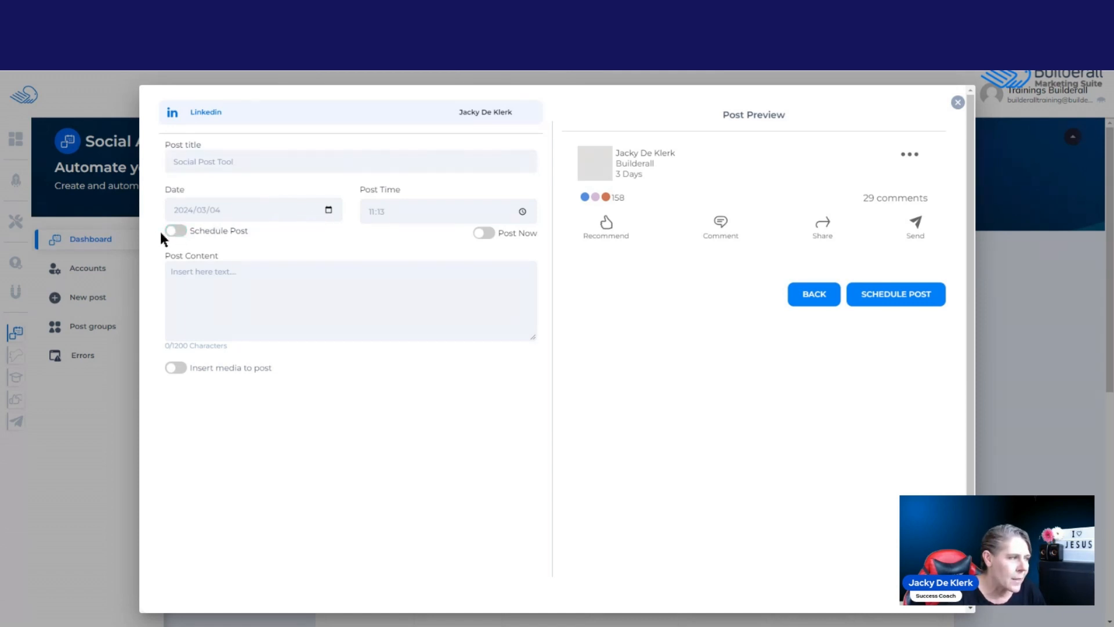
pyautogui.click(485, 233)
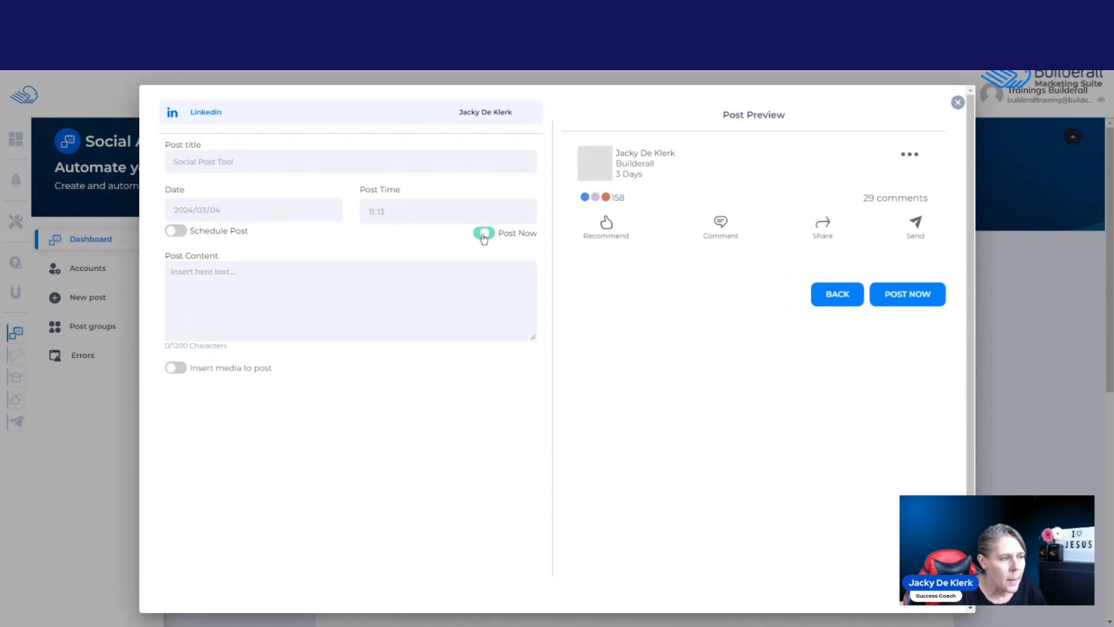
pyautogui.click(487, 234)
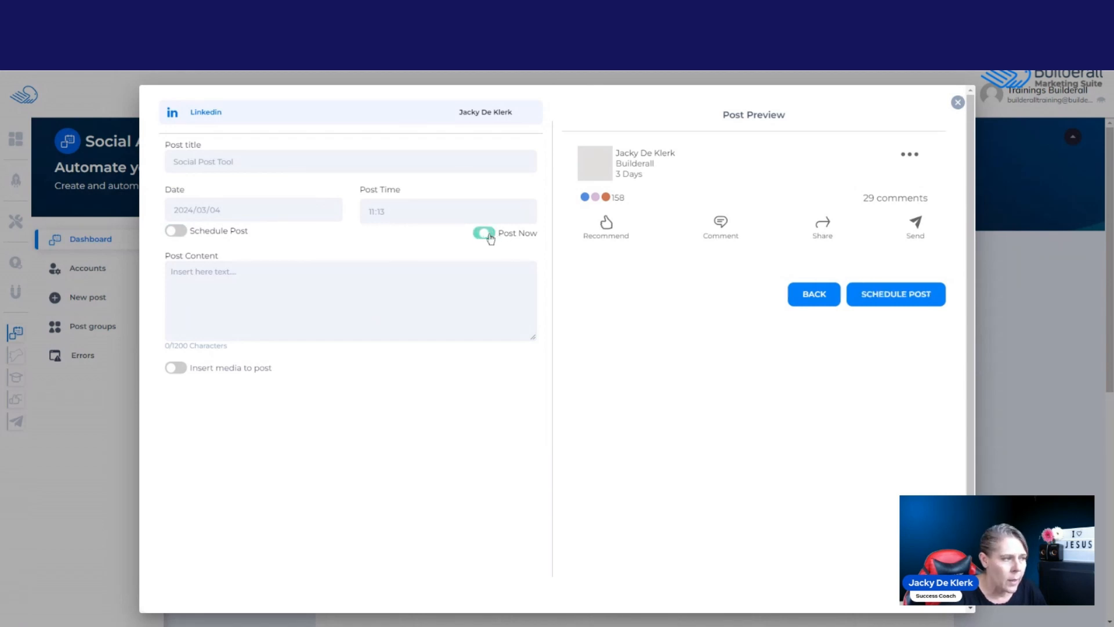
pyautogui.click(174, 234)
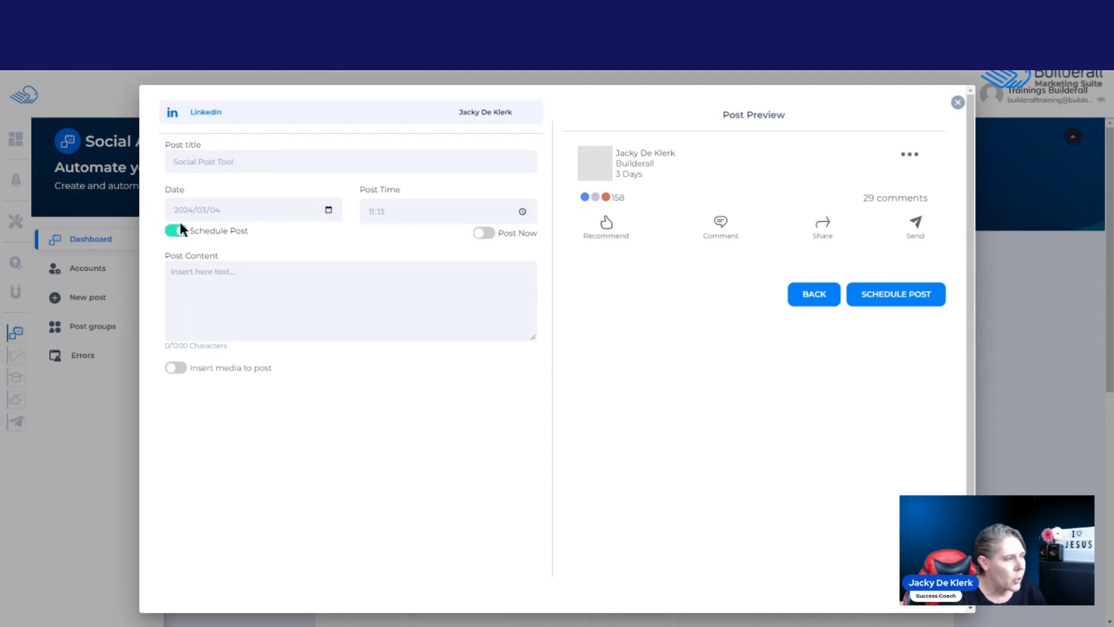
# Set the post date to 2024/03/19 and enter the post content "Welcome to the Social Post Tool".
pyautogui.click(328, 210)
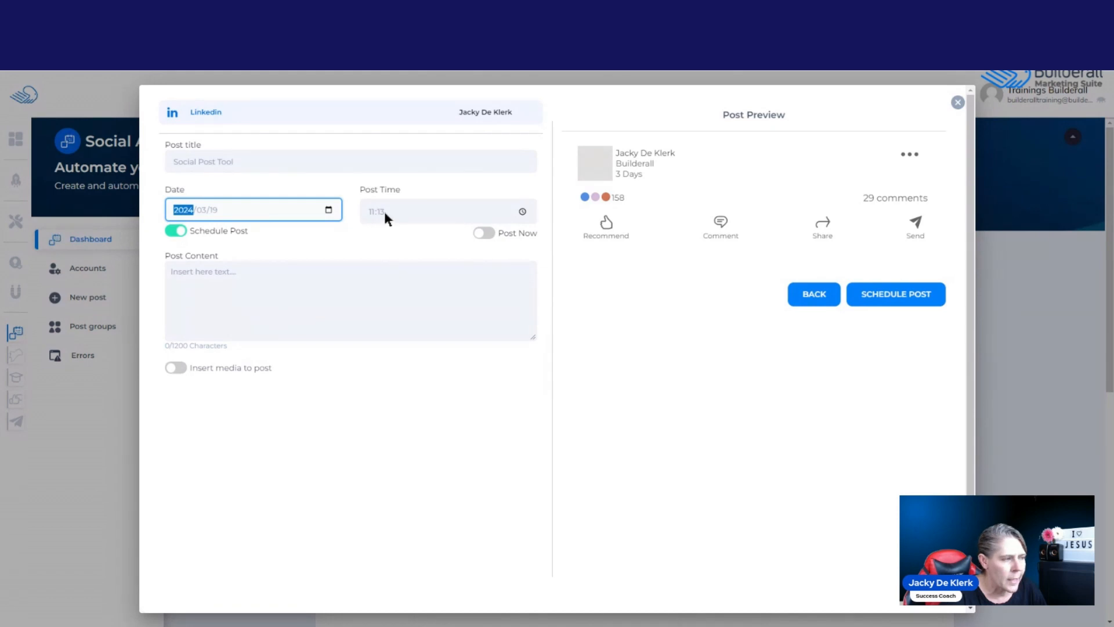
pyautogui.click(265, 274)
pyautogui.write('We')
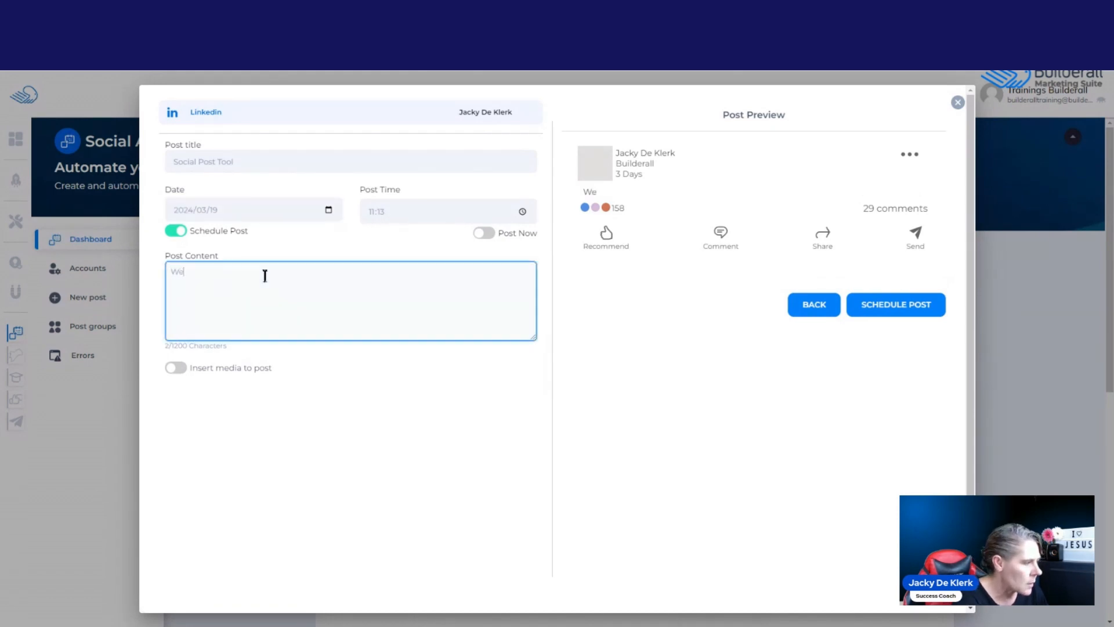
pyautogui.write('lcome to the Soc')
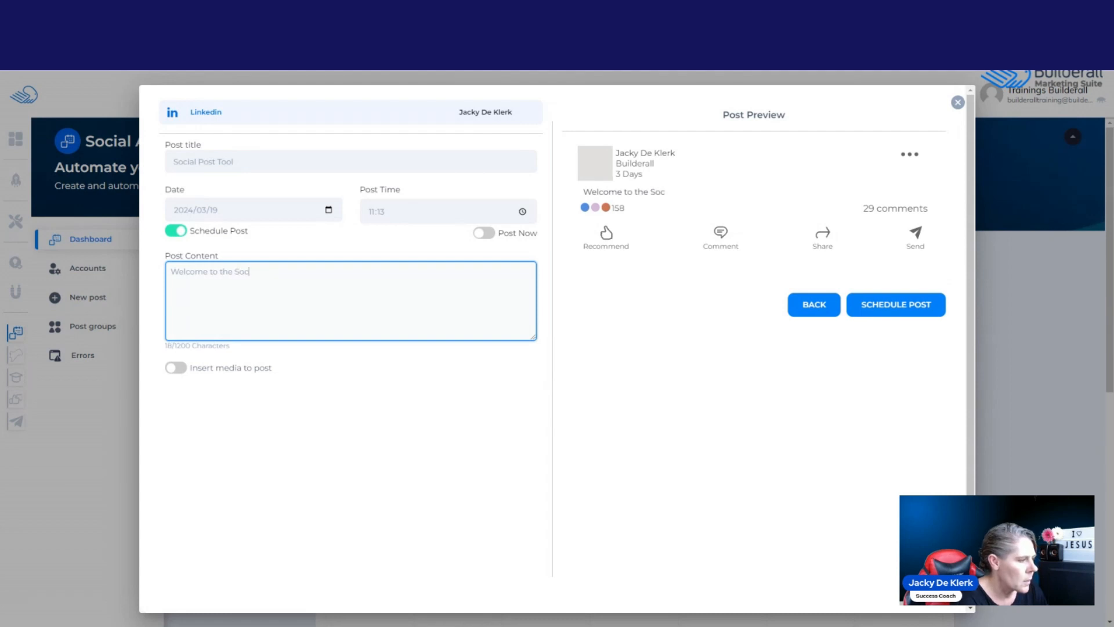
pyautogui.write('ial Post Tool')
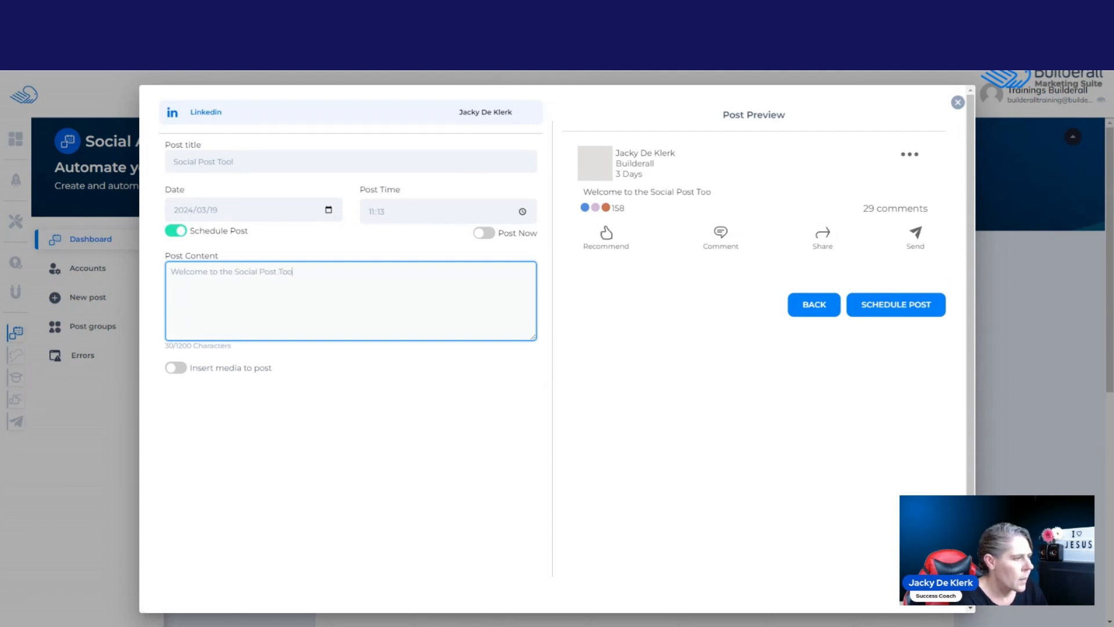
# Add the Evetech forest sunset image to the post as media and schedule the post.
pyautogui.click(176, 371)
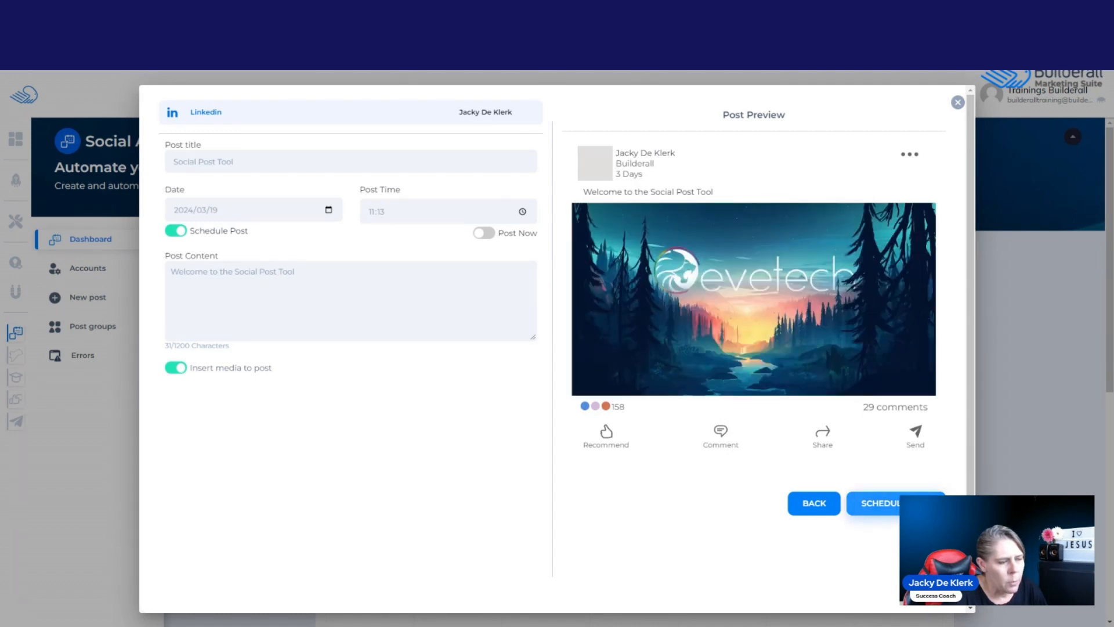
pyautogui.click(914, 504)
pyautogui.click(915, 504)
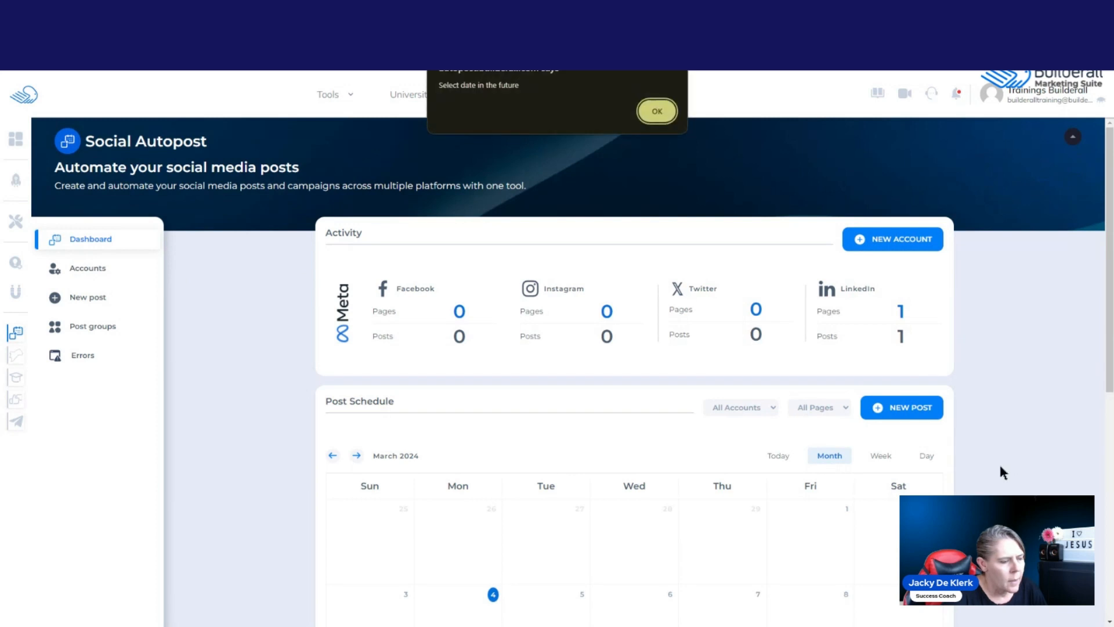
pyautogui.click(656, 111)
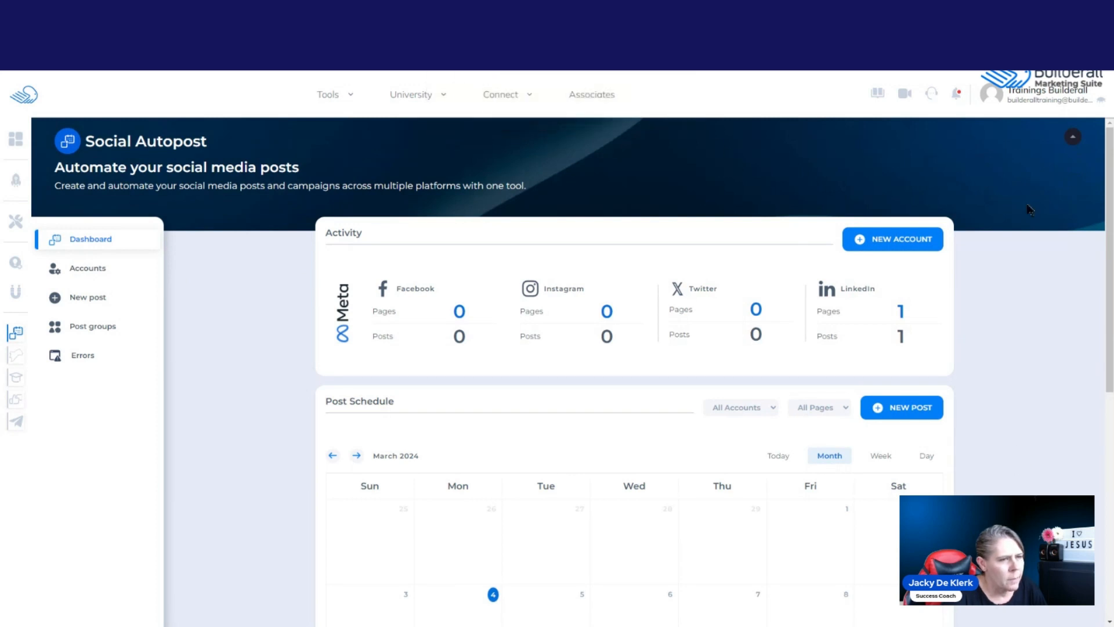
# Open the scheduled "Social Post Tool" post on March 19 in the calendar and delete it.
pyautogui.scroll(-6, 1111, 198)
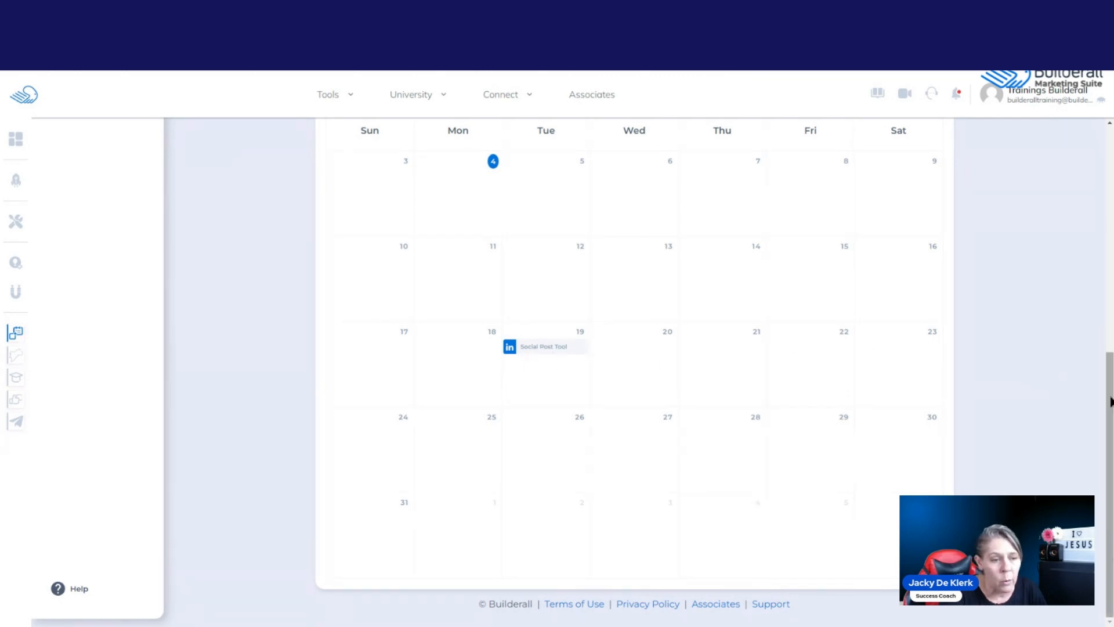
pyautogui.moveTo(1110, 394); pyautogui.dragTo(1110, 338)
pyautogui.click(543, 454)
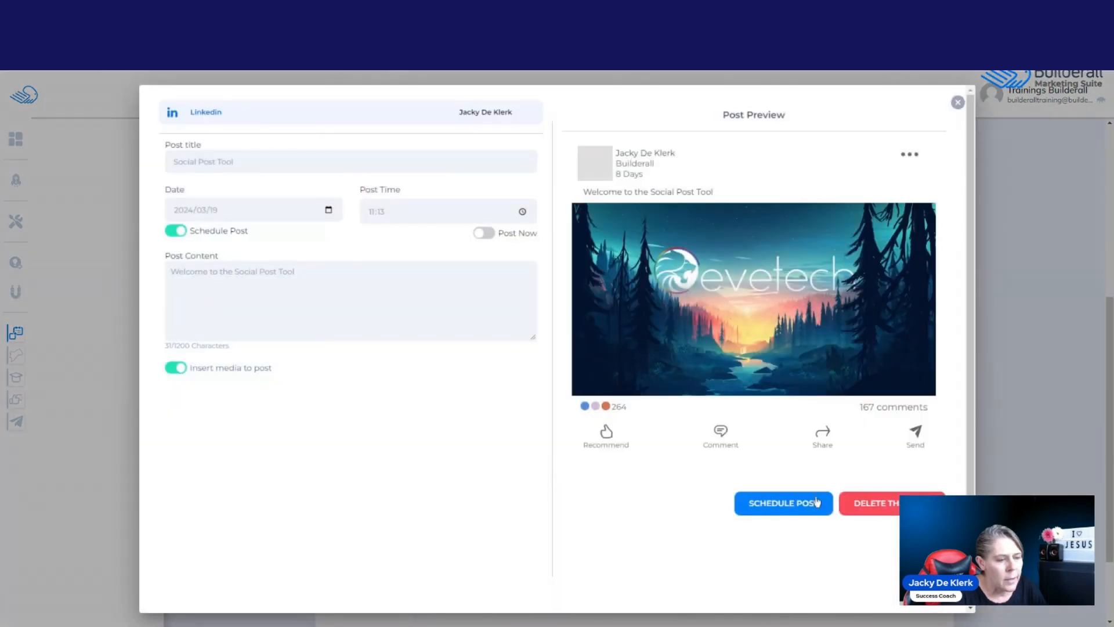
pyautogui.click(890, 504)
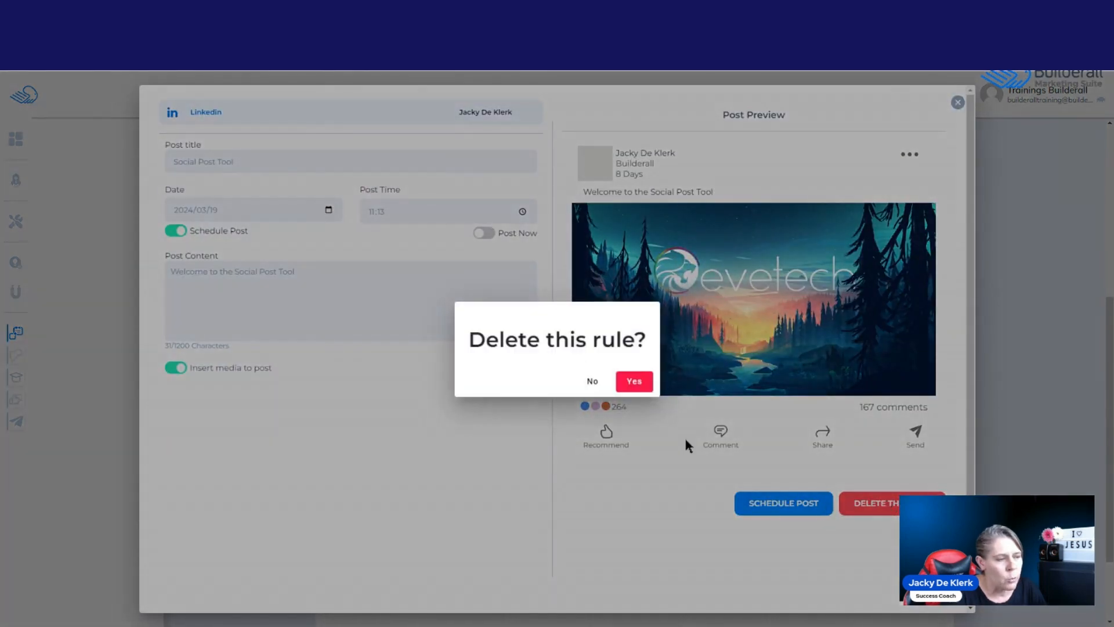
pyautogui.click(638, 382)
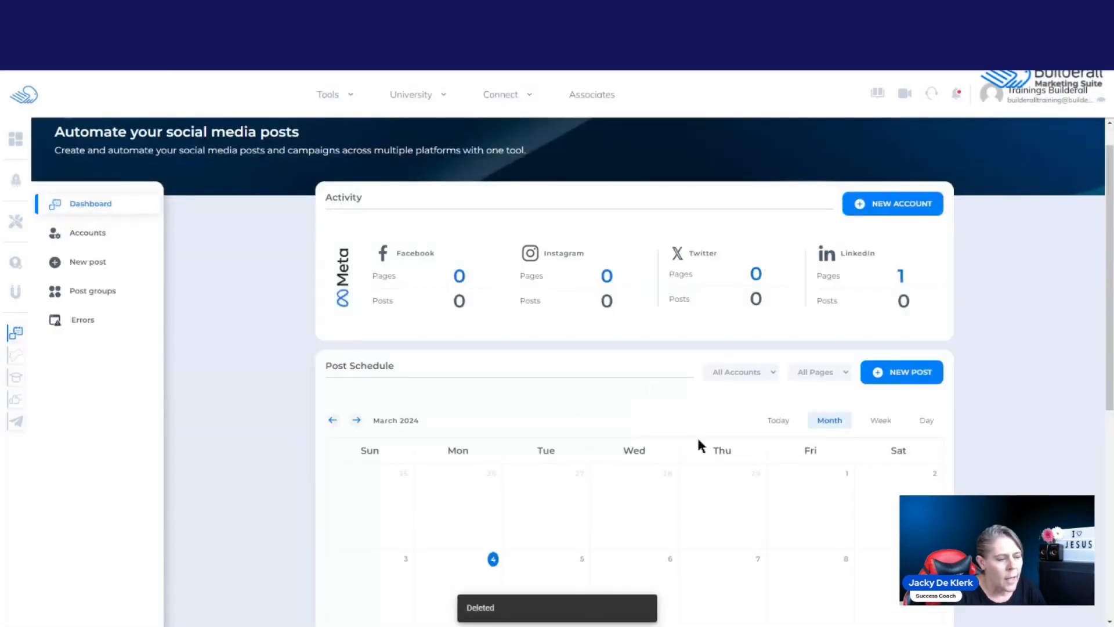
pyautogui.scroll(-5, 1109, 279)
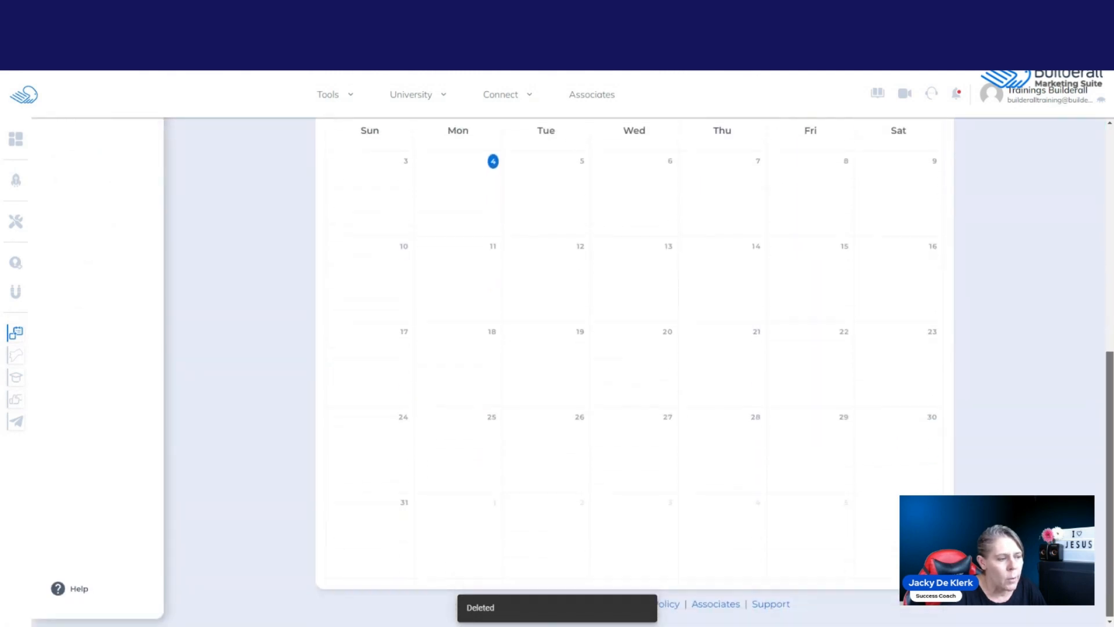
pyautogui.scroll(6, 1089, 325)
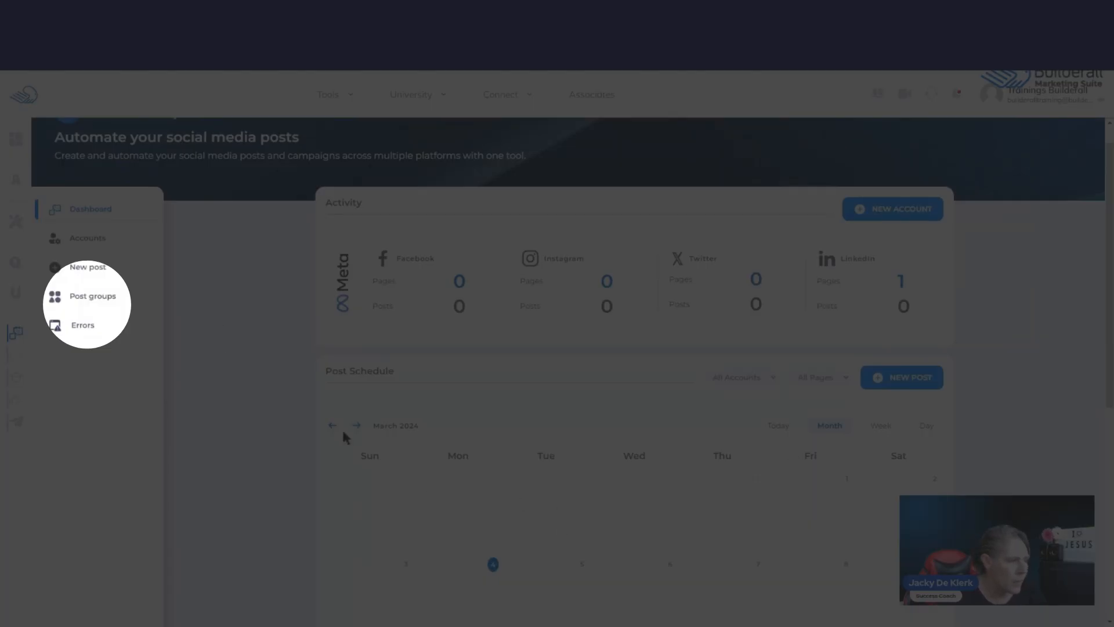
# Open the post groups and show the list of posts in "The 30 day standard rule".
pyautogui.click(103, 300)
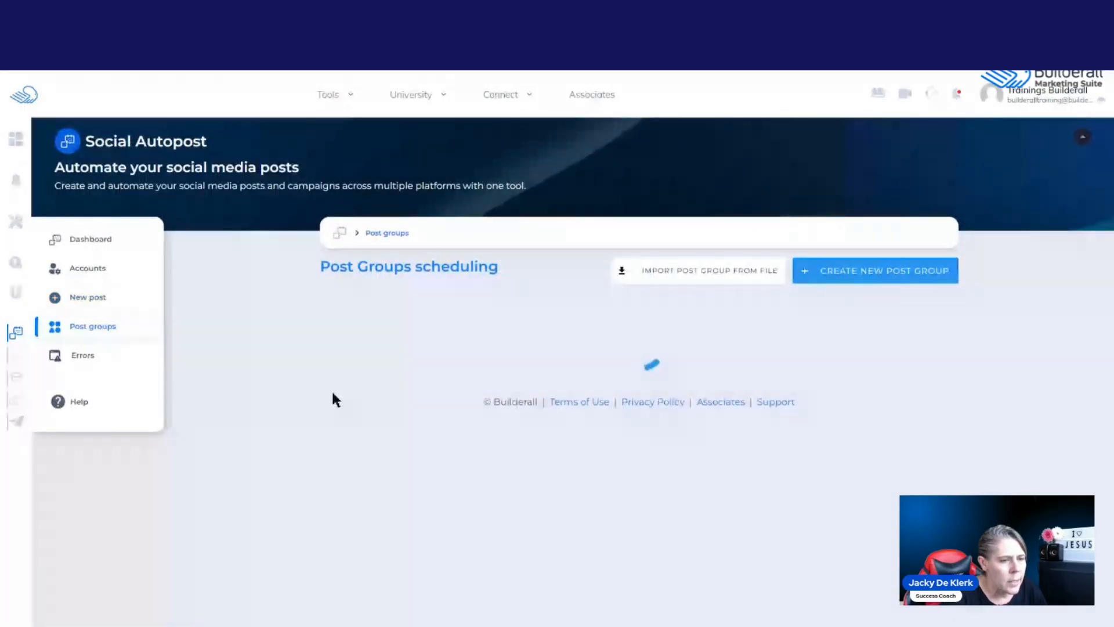
pyautogui.scroll(-1, 1109, 266)
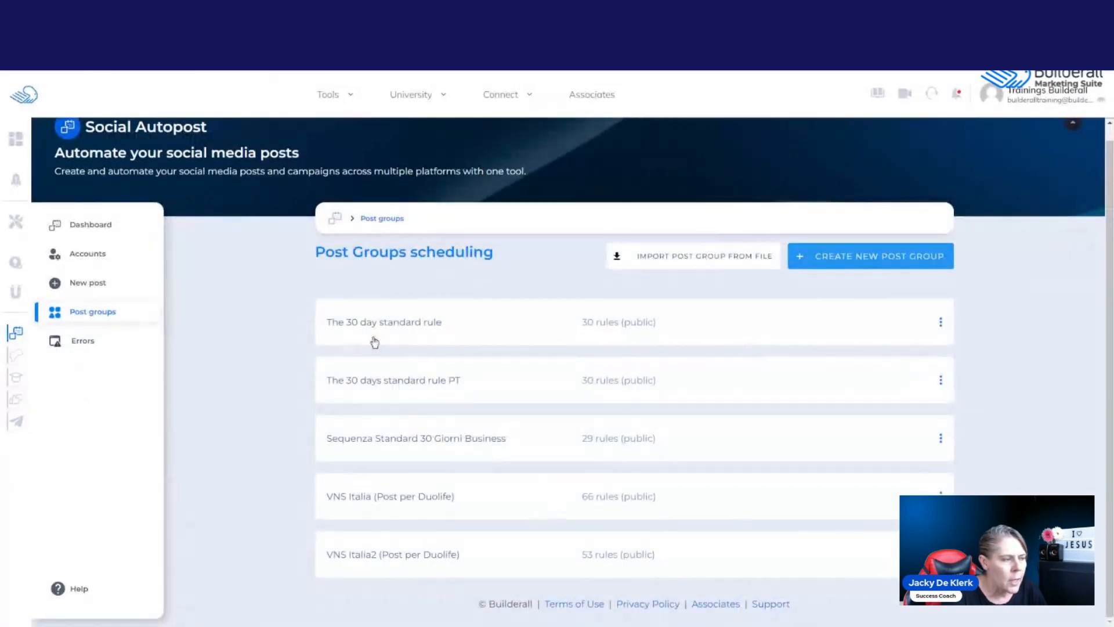
pyautogui.click(941, 323)
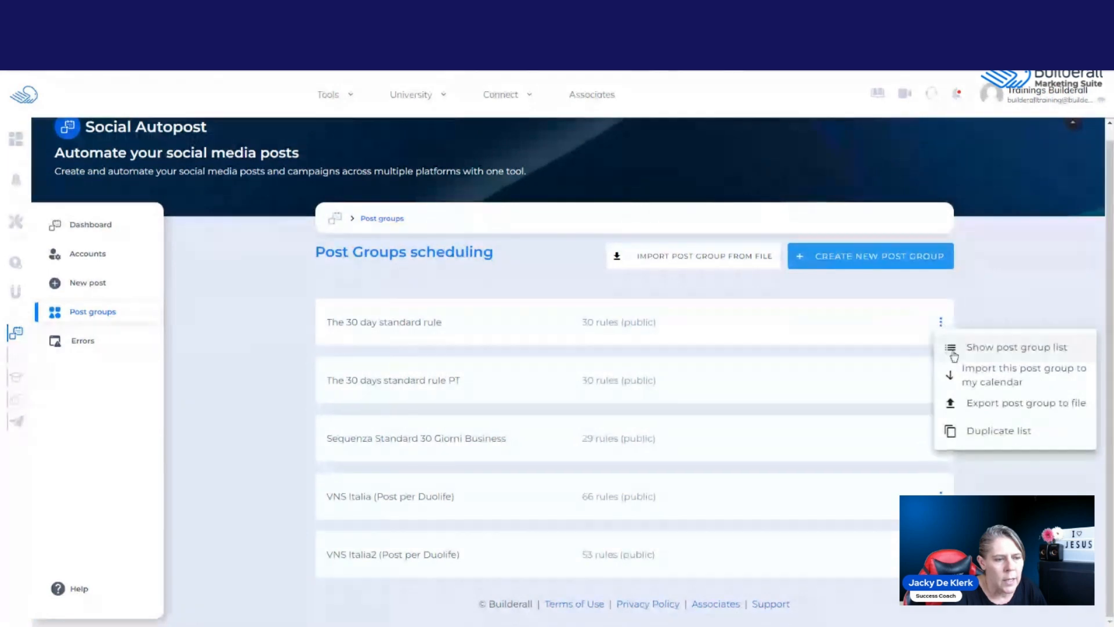
pyautogui.click(981, 348)
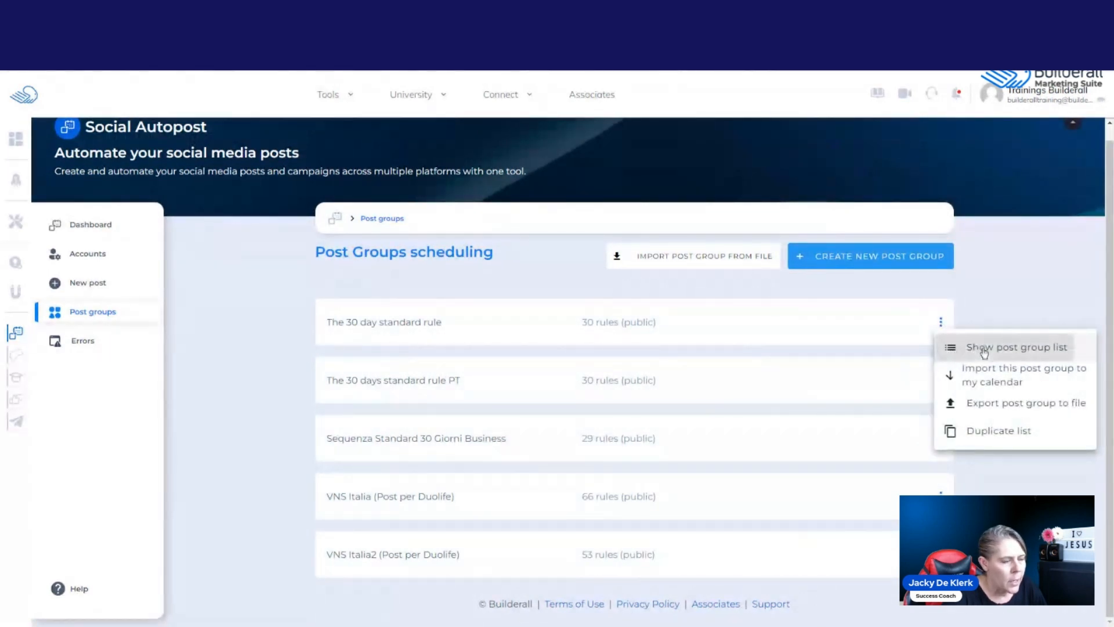
pyautogui.moveTo(833, 281); pyautogui.dragTo(816, 186)
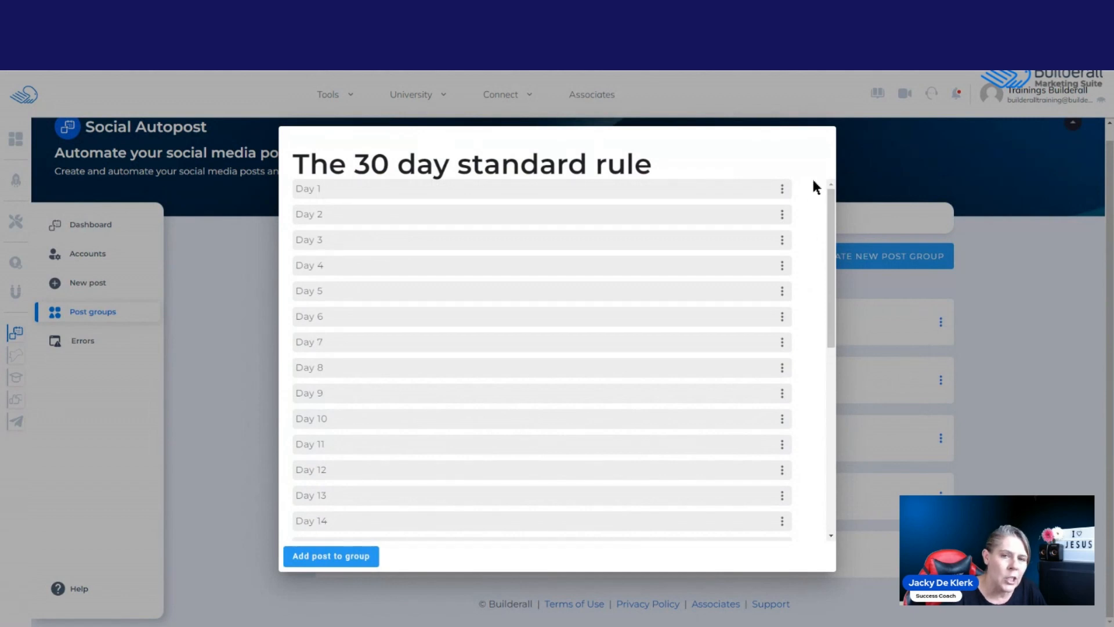
# Open the Day 1 rule for editing, review its timing, text and image, and close the editor and the post list.
pyautogui.click(784, 190)
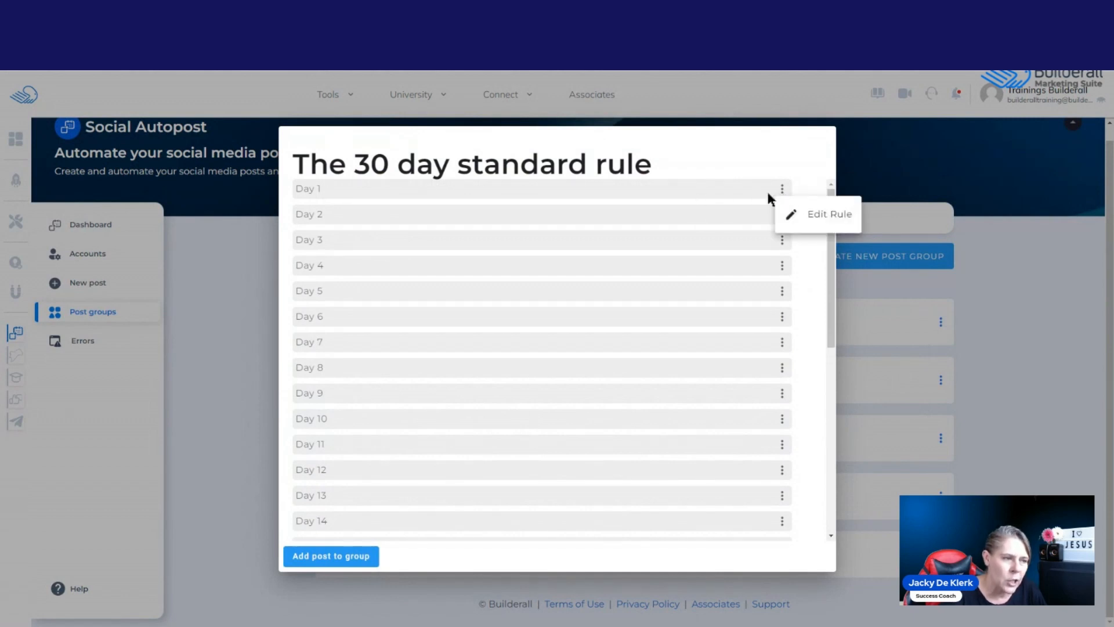
pyautogui.click(798, 214)
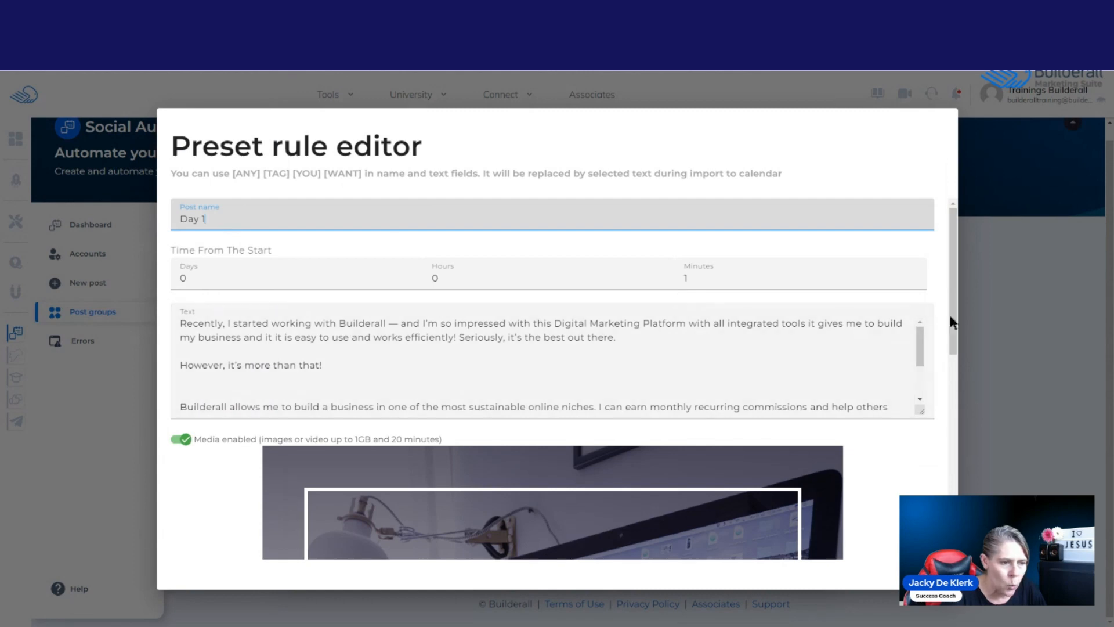
pyautogui.scroll(-5, 768, 351)
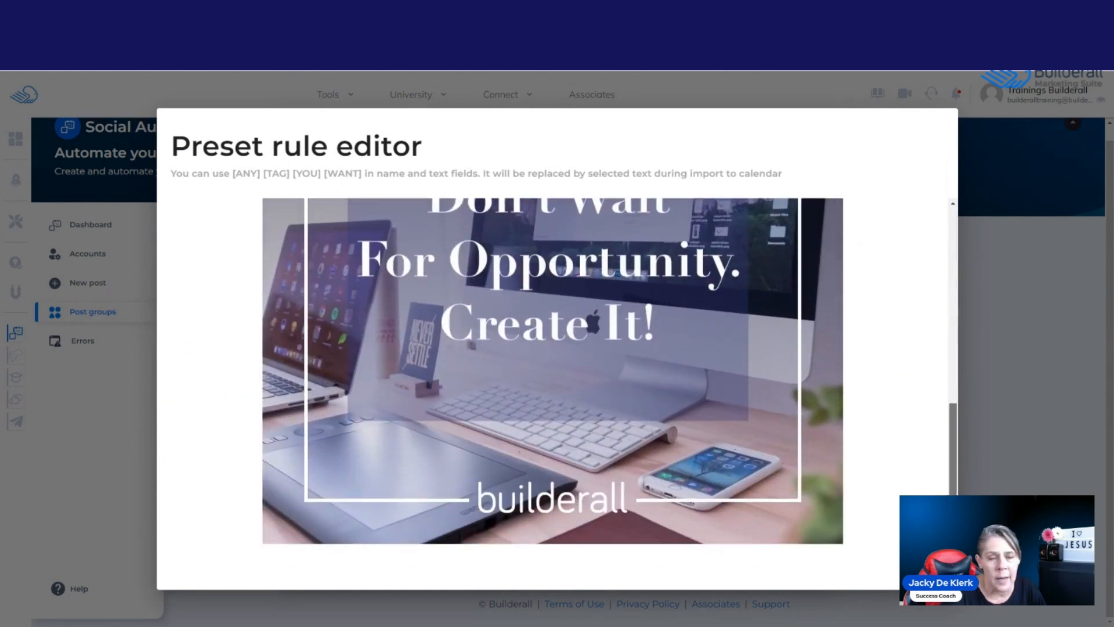
pyautogui.moveTo(952, 511); pyautogui.dragTo(953, 188)
pyautogui.click(1014, 372)
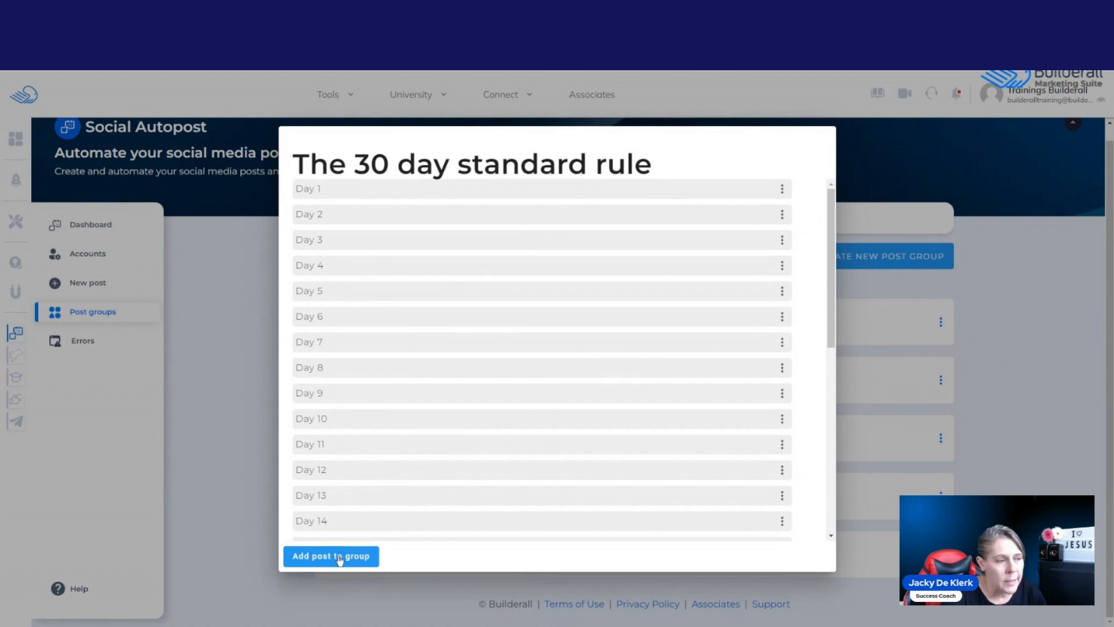
pyautogui.click(1066, 331)
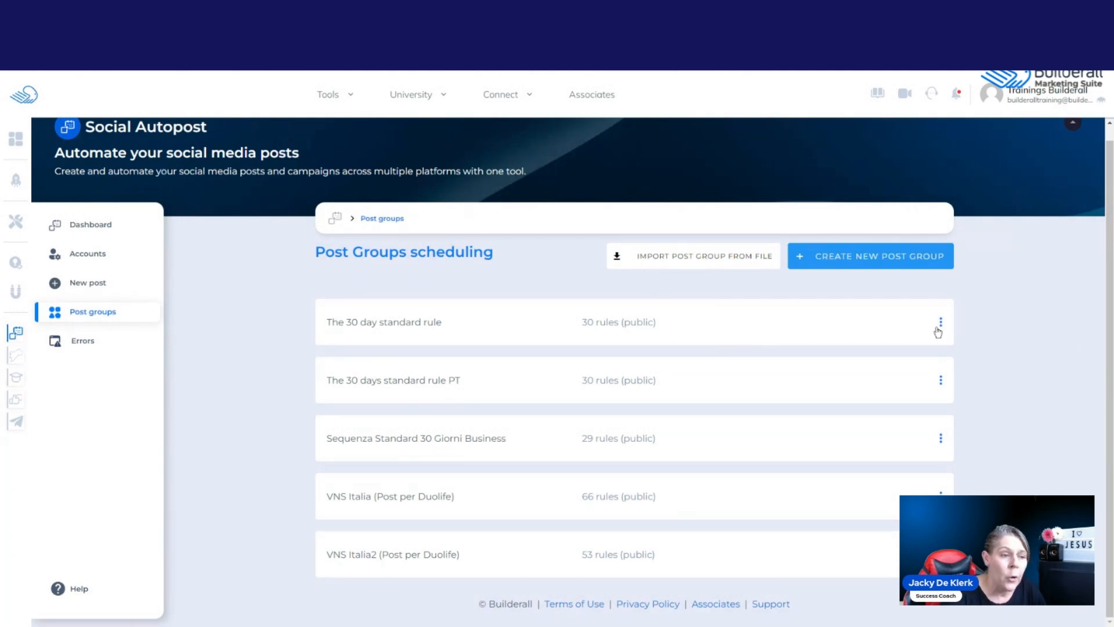
# Review the import, export and duplicate options for "The 30 day standard rule", checking the dashboard calendar in between.
pyautogui.click(941, 325)
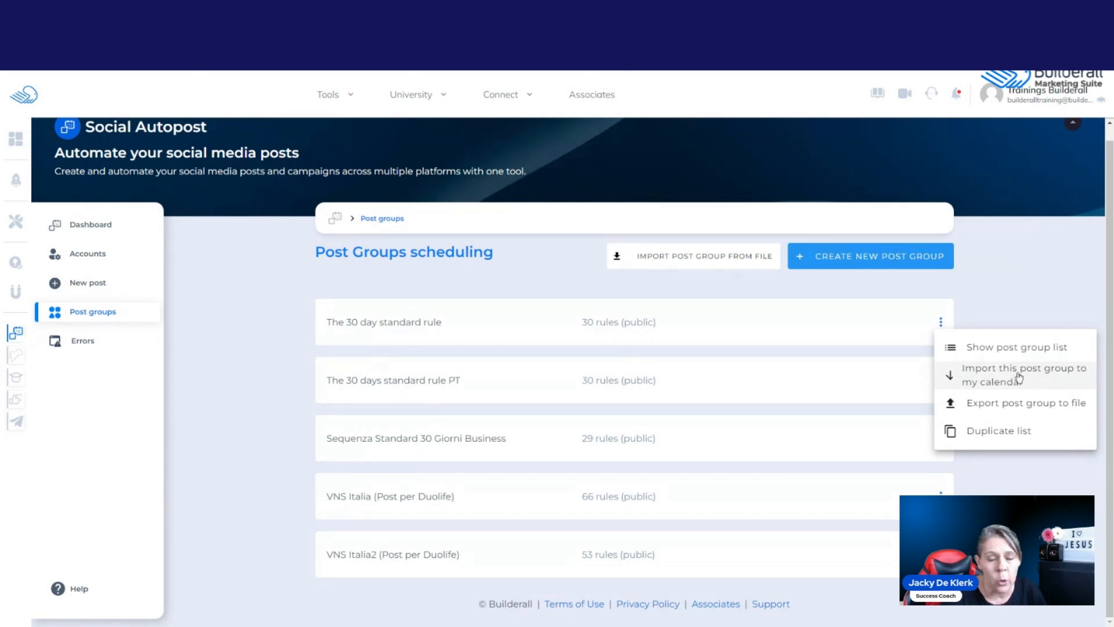
pyautogui.click(97, 231)
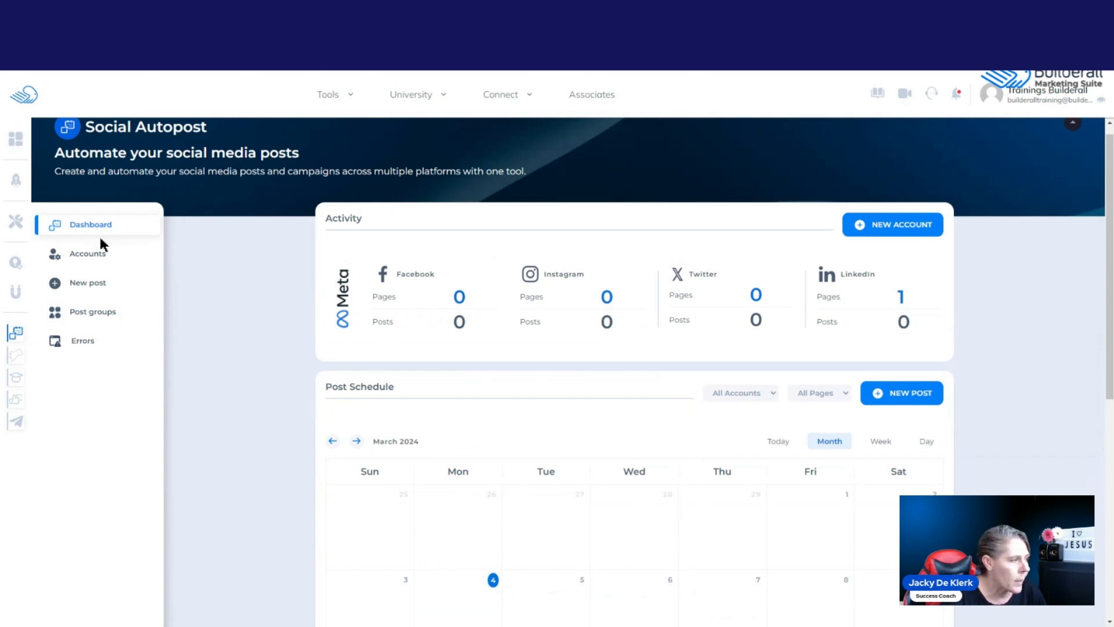
pyautogui.click(105, 320)
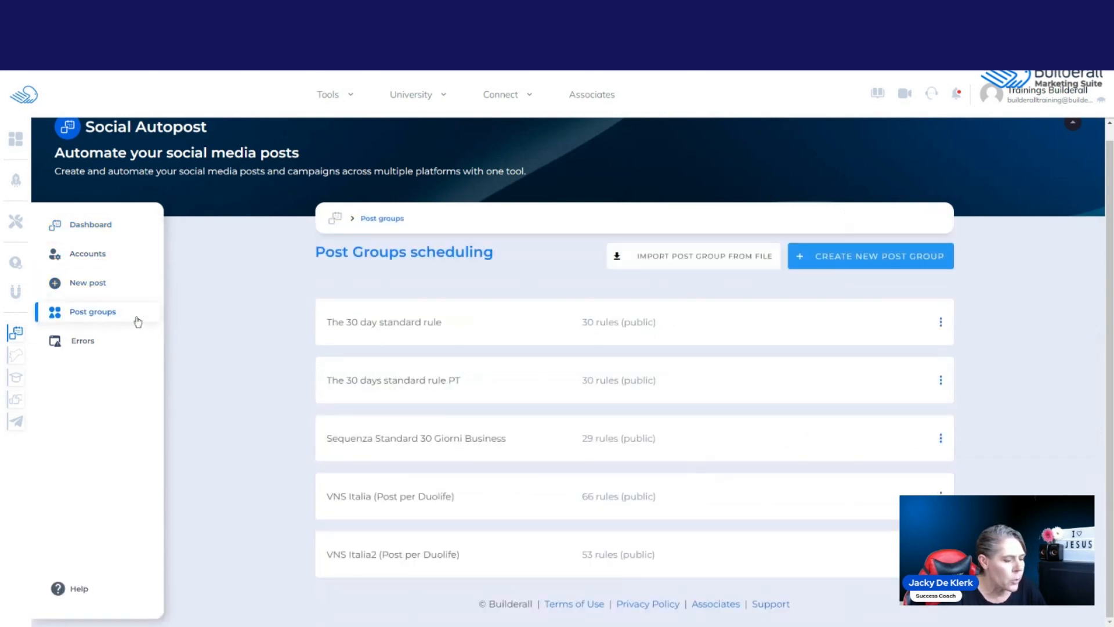
pyautogui.click(941, 322)
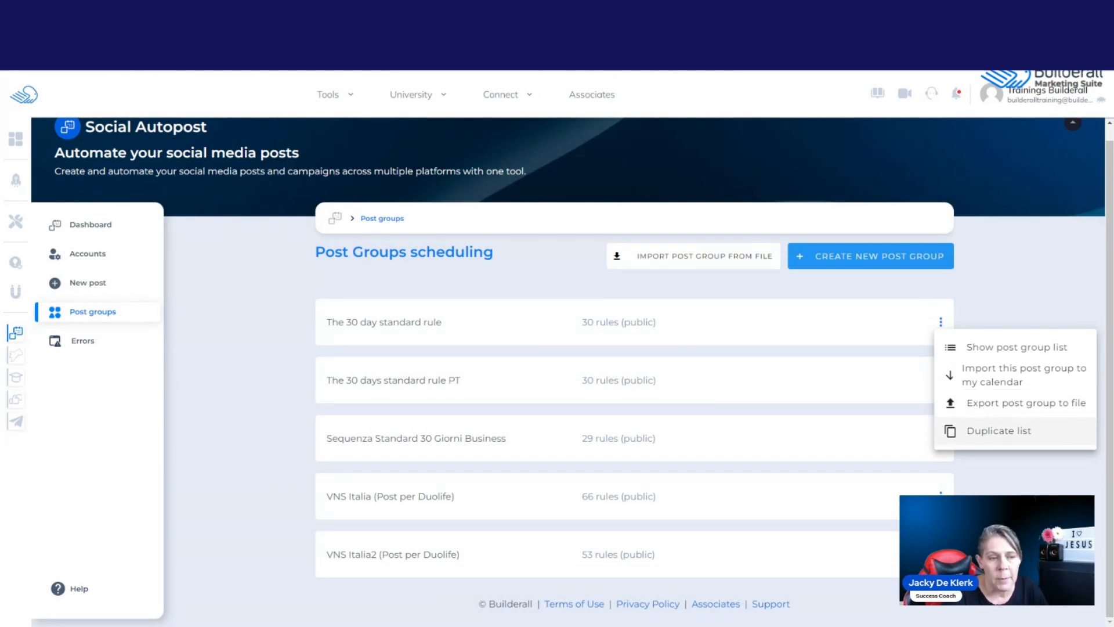
pyautogui.click(1021, 269)
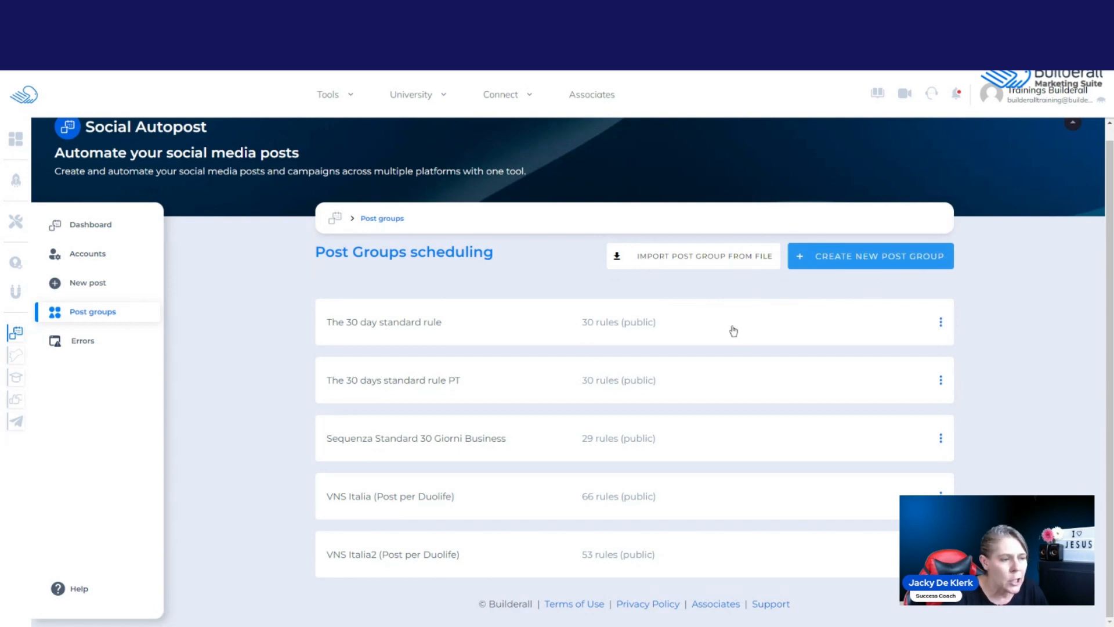
# View the form for creating a new post group and cancel it without entering a name.
pyautogui.click(898, 259)
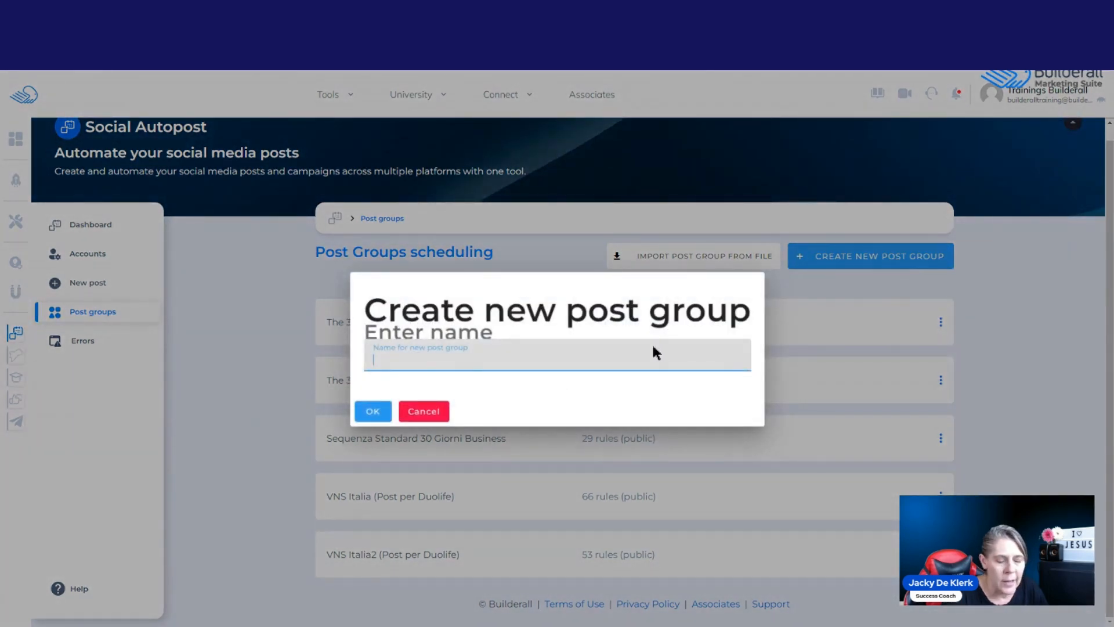
pyautogui.click(432, 416)
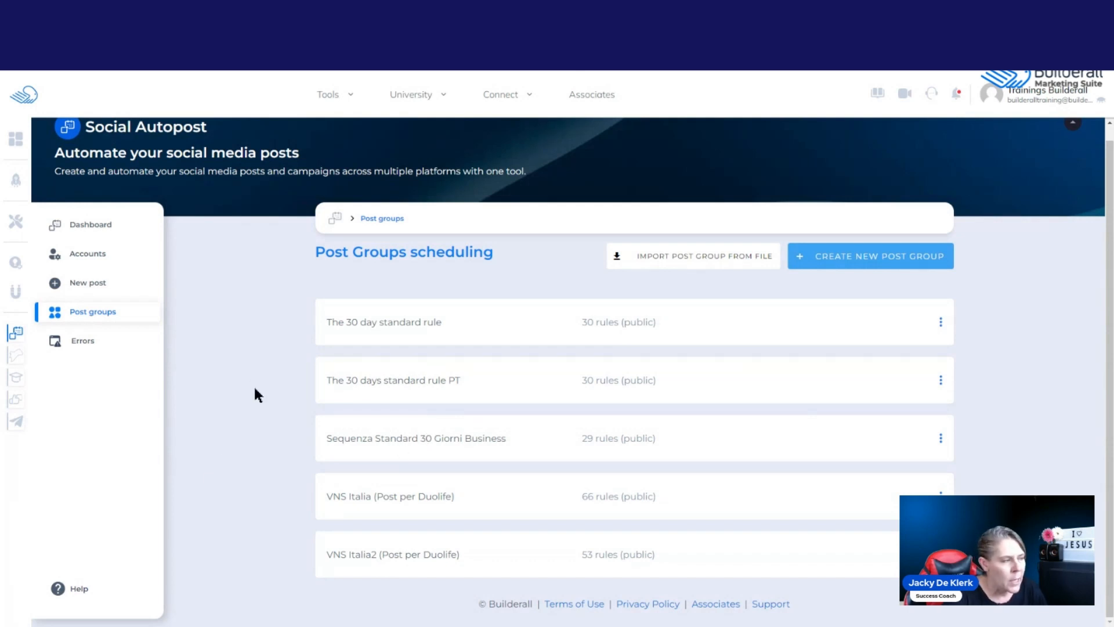
# Return to the dashboard and look over the March 2024 post schedule calendar.
pyautogui.click(87, 235)
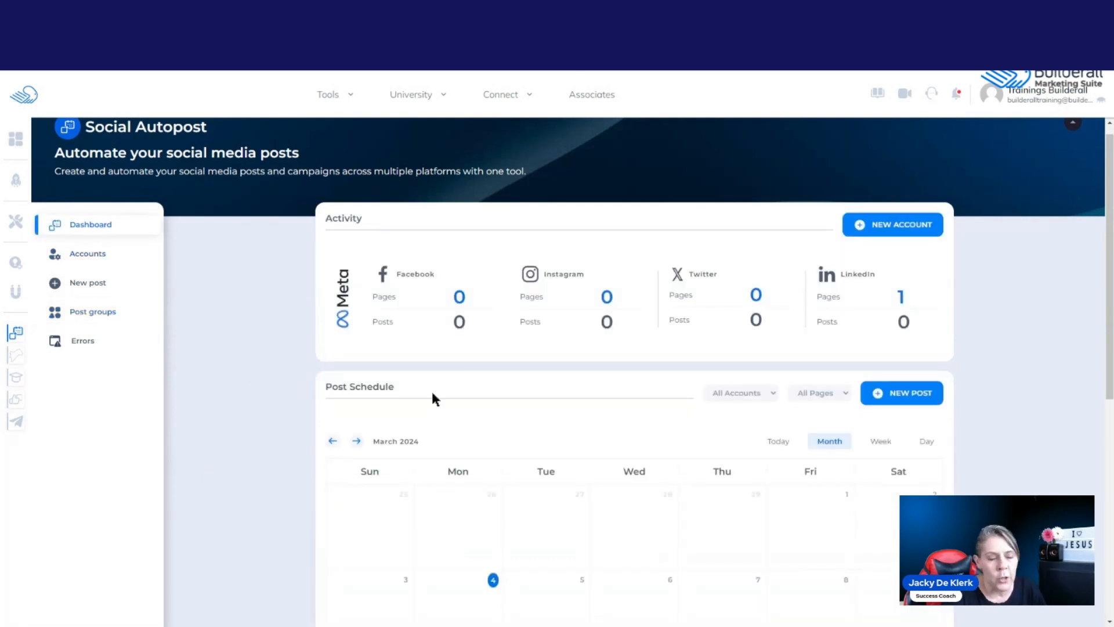
pyautogui.scroll(-3, 471, 462)
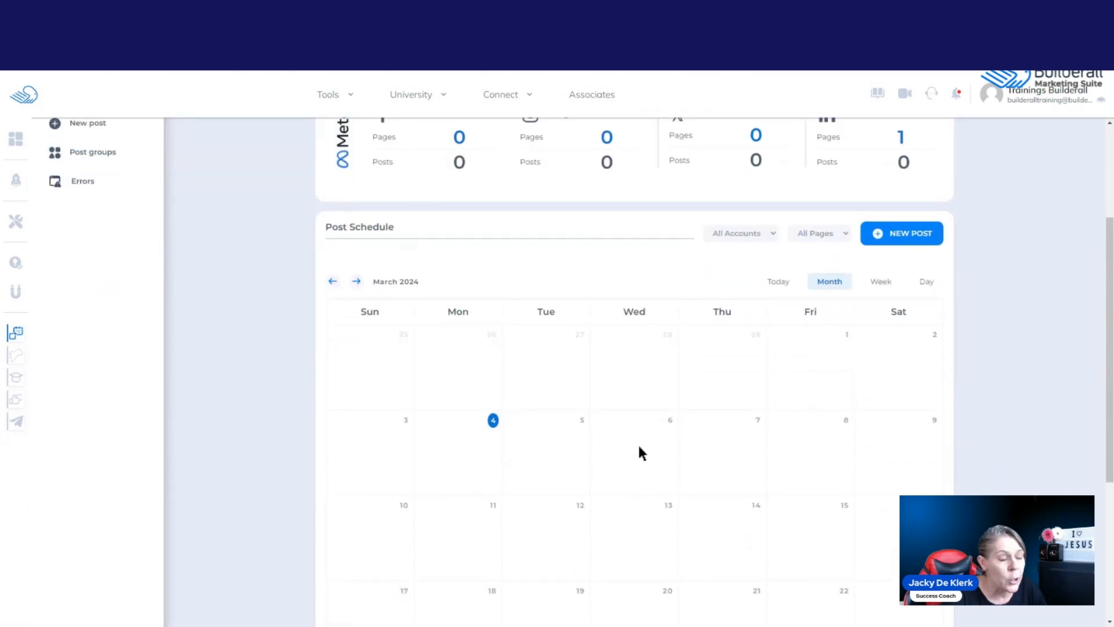
pyautogui.scroll(1, 577, 360)
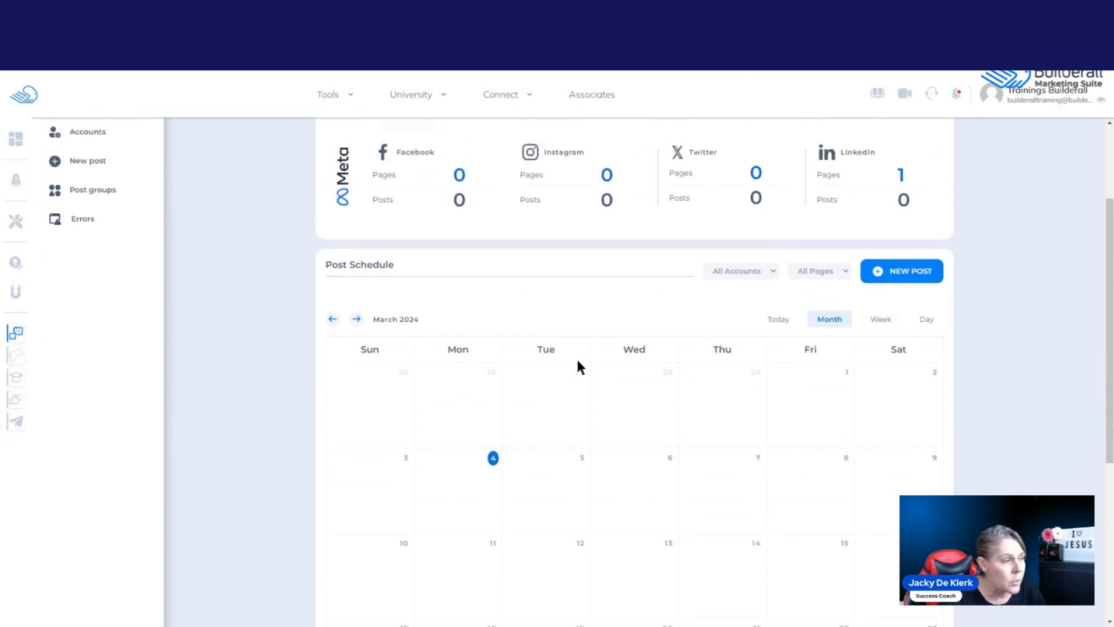
pyautogui.scroll(-2, 579, 365)
# Check the list of posting errors and return to the dashboard to review the activity overview and post schedule.
pyautogui.scroll(3, 577, 364)
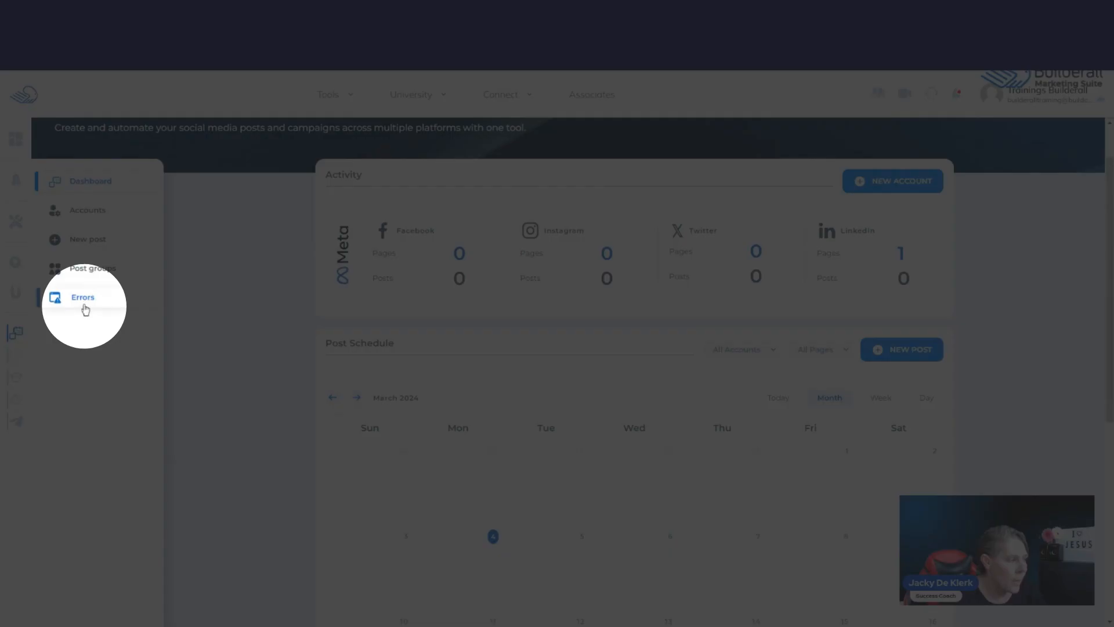
pyautogui.click(83, 309)
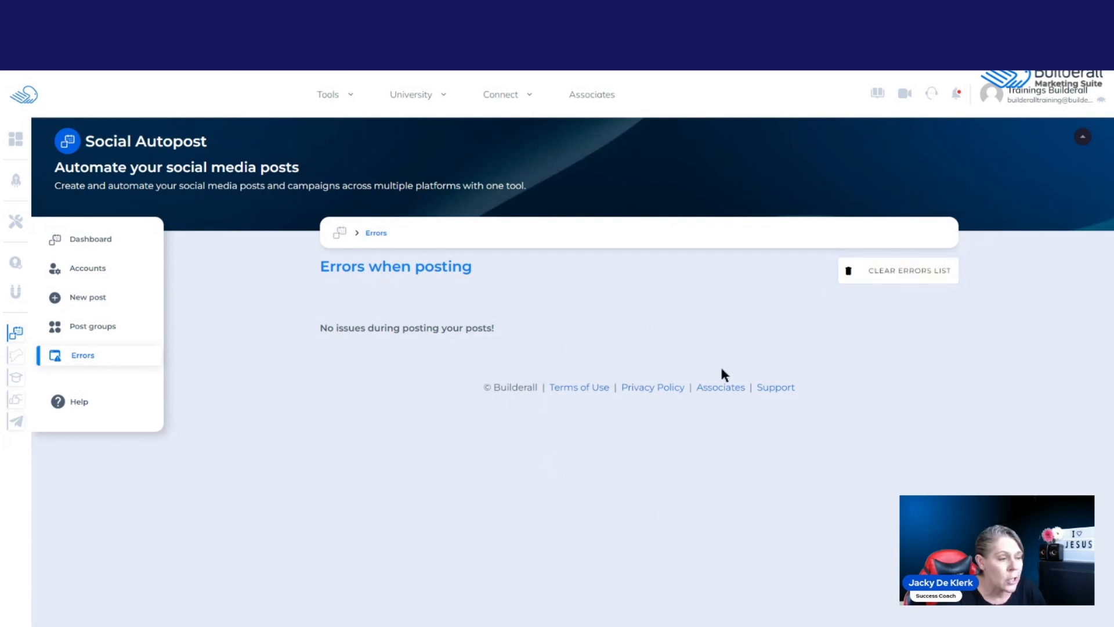
pyautogui.click(98, 239)
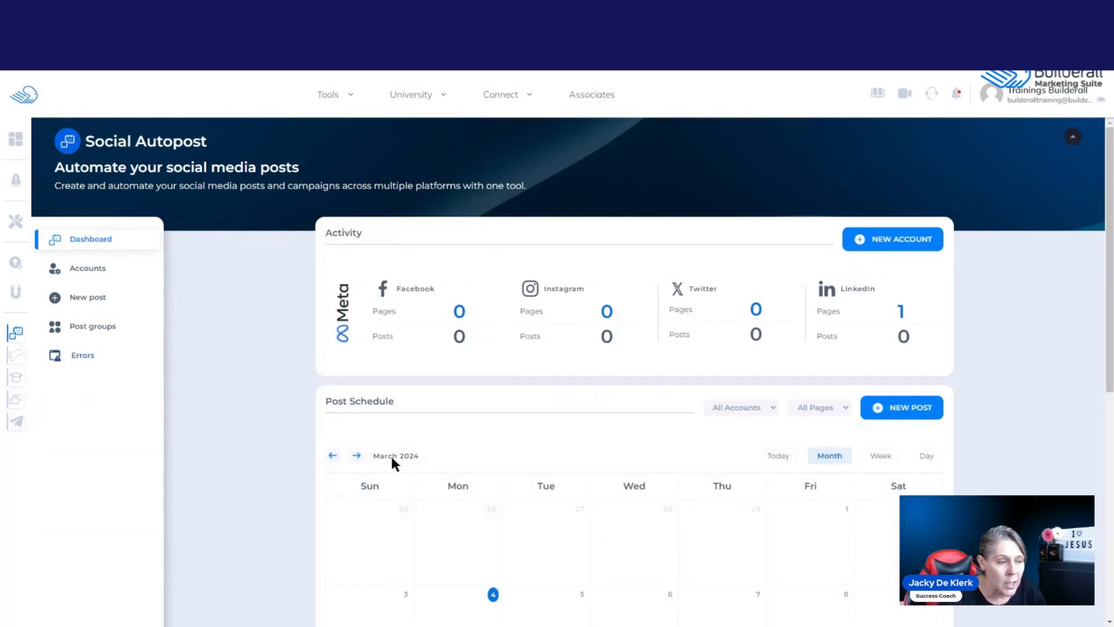
pyautogui.scroll(-4, 777, 458)
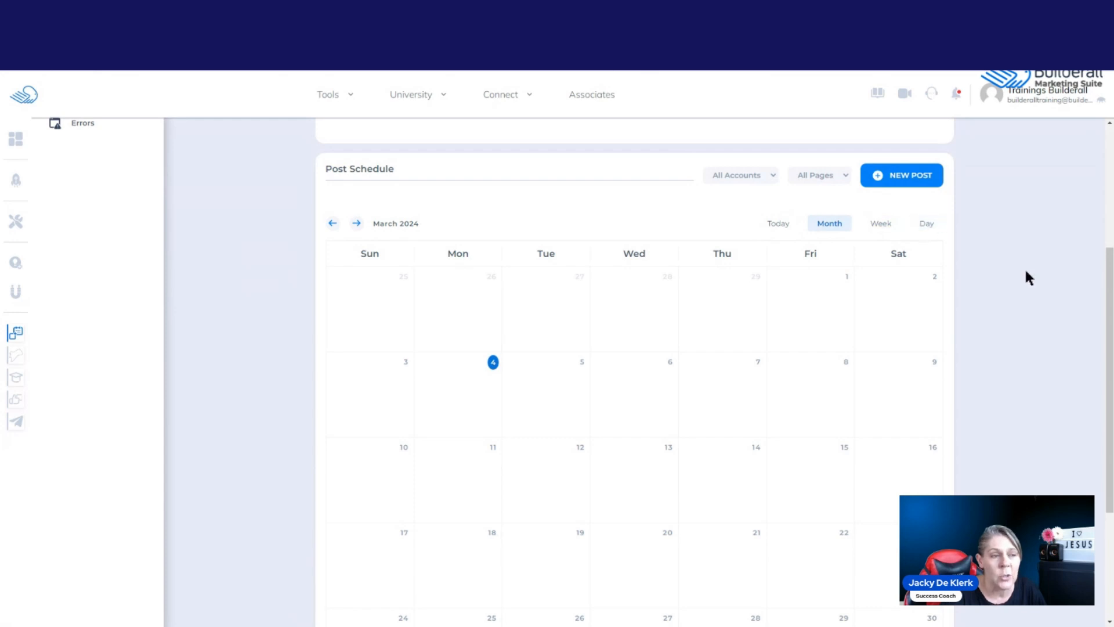
pyautogui.scroll(3, 1080, 296)
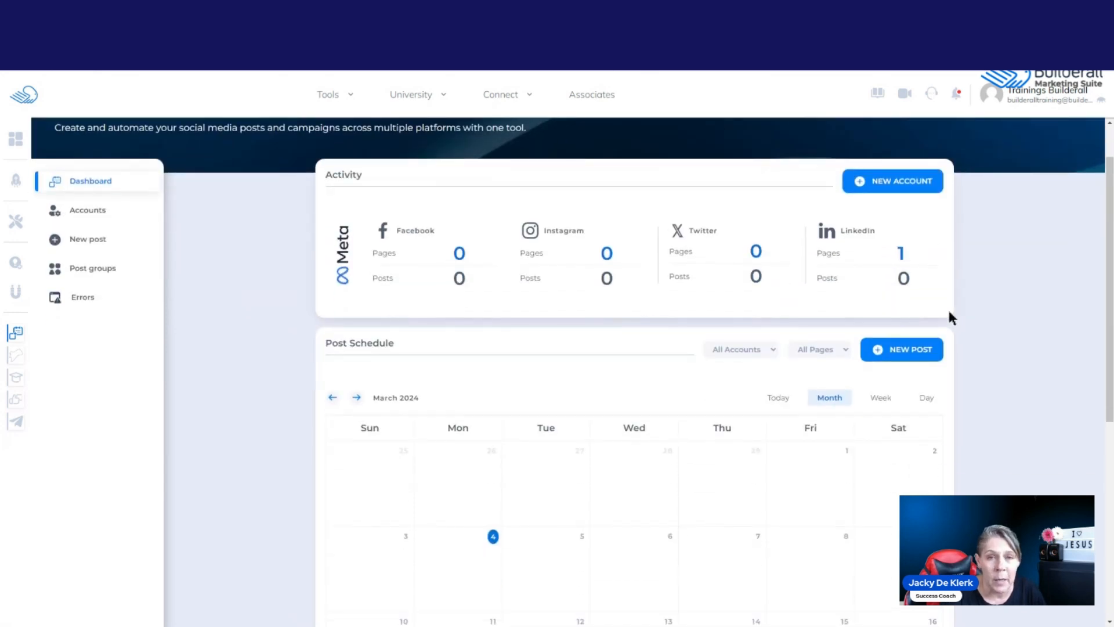